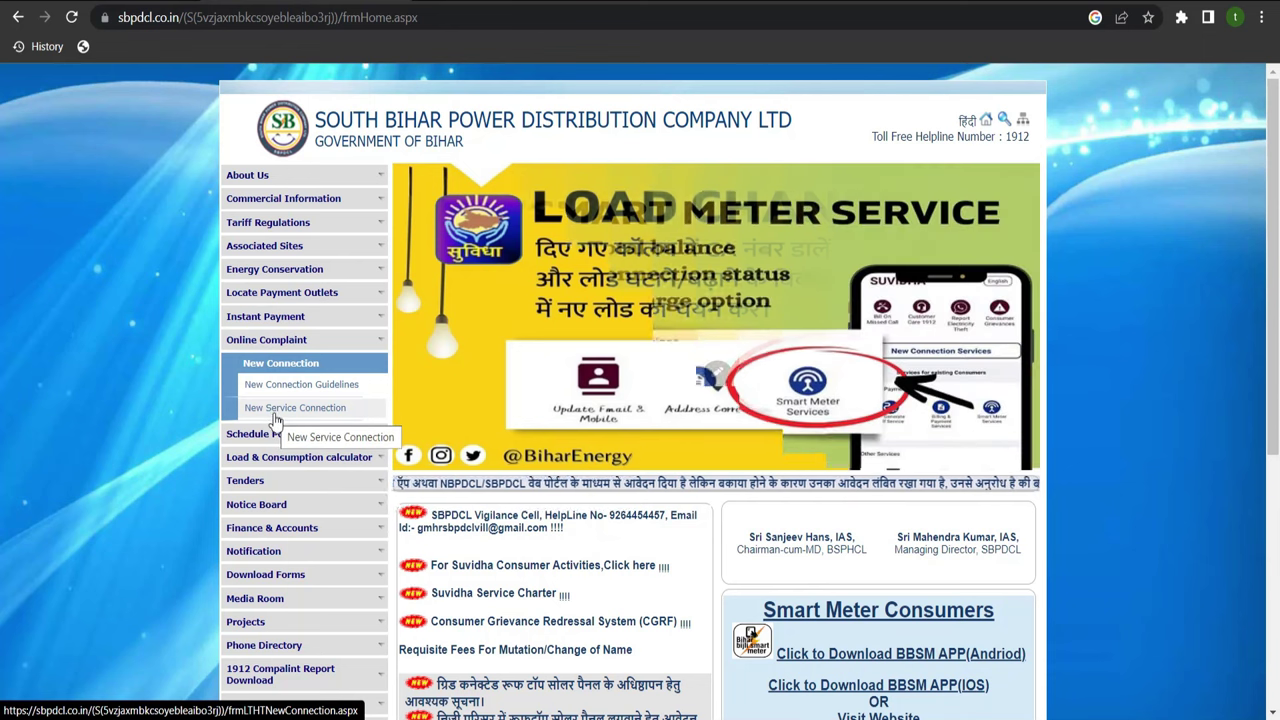
Step: Open the New Service Connection form and request an OTP using the applicant's mobile number and district GAYA
left_click(276, 418)
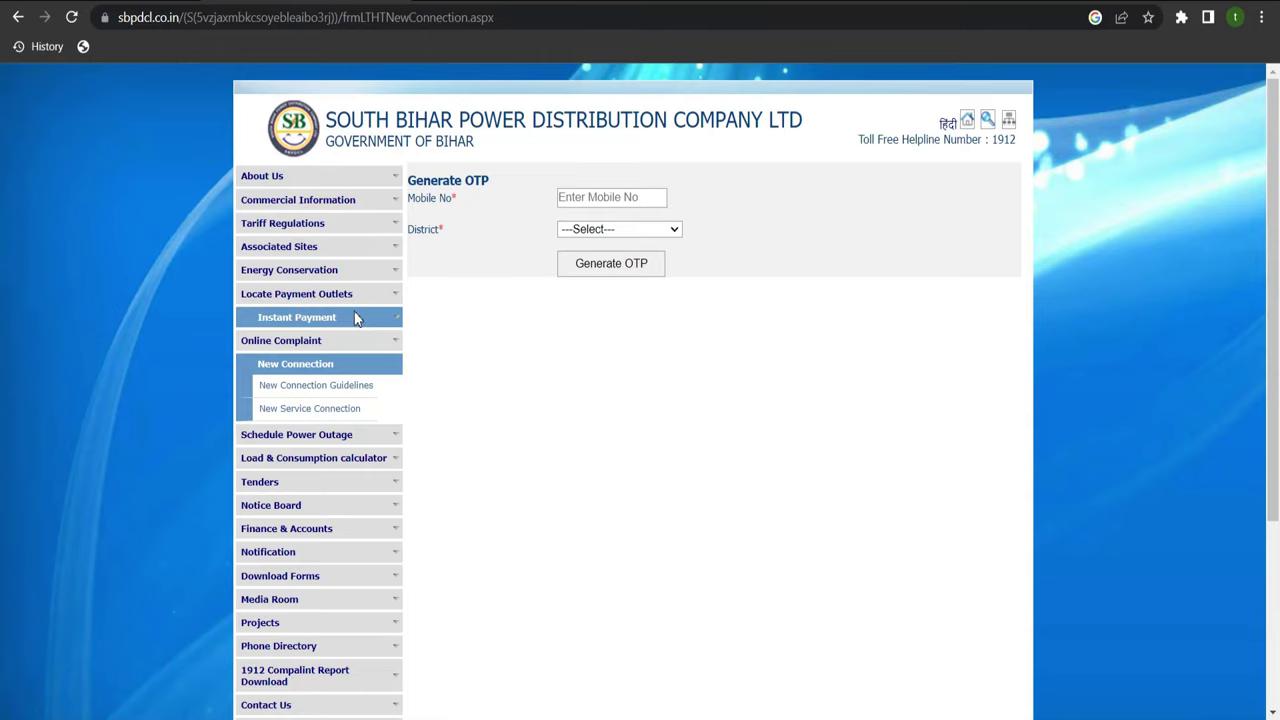
left_click(584, 198)
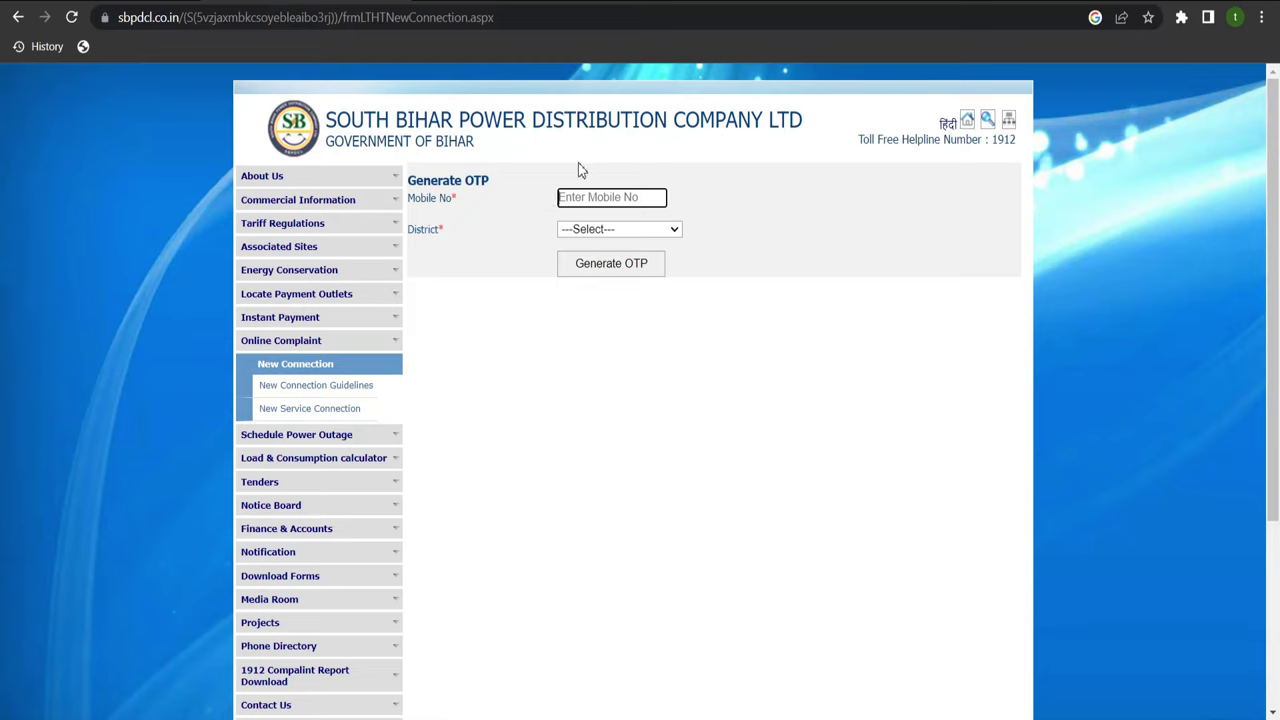
left_click(584, 230)
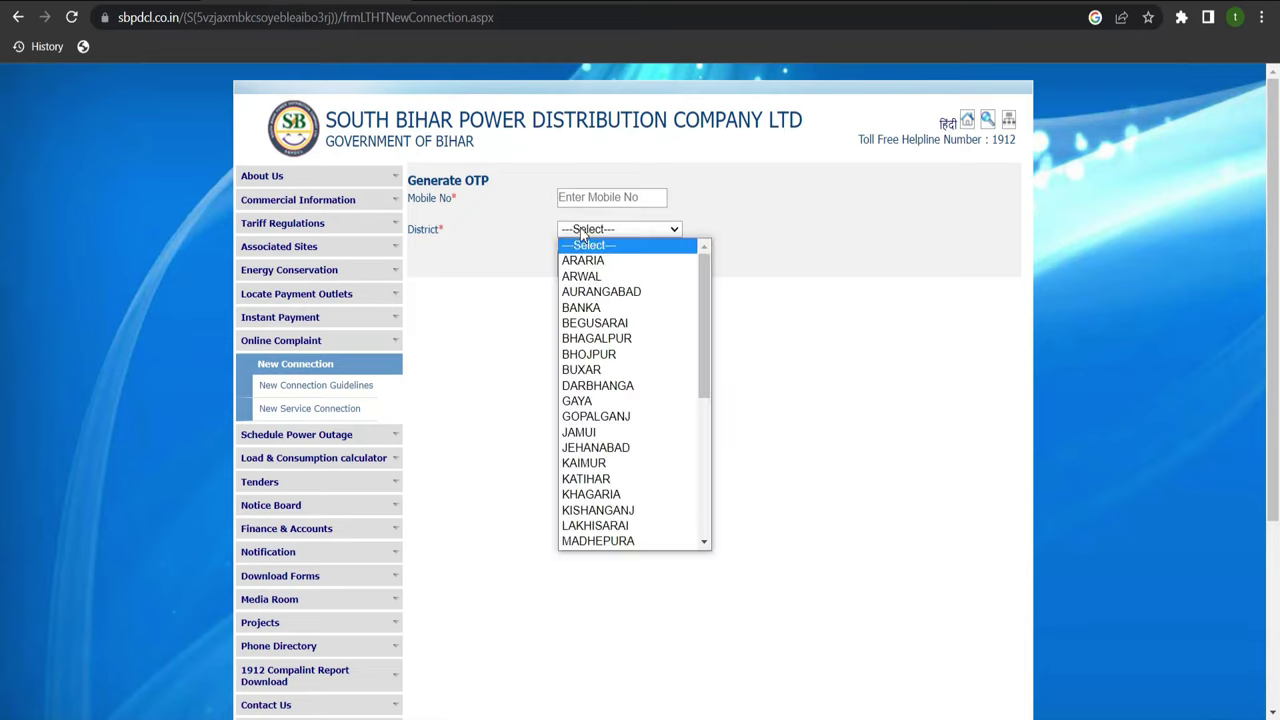
left_click(577, 401)
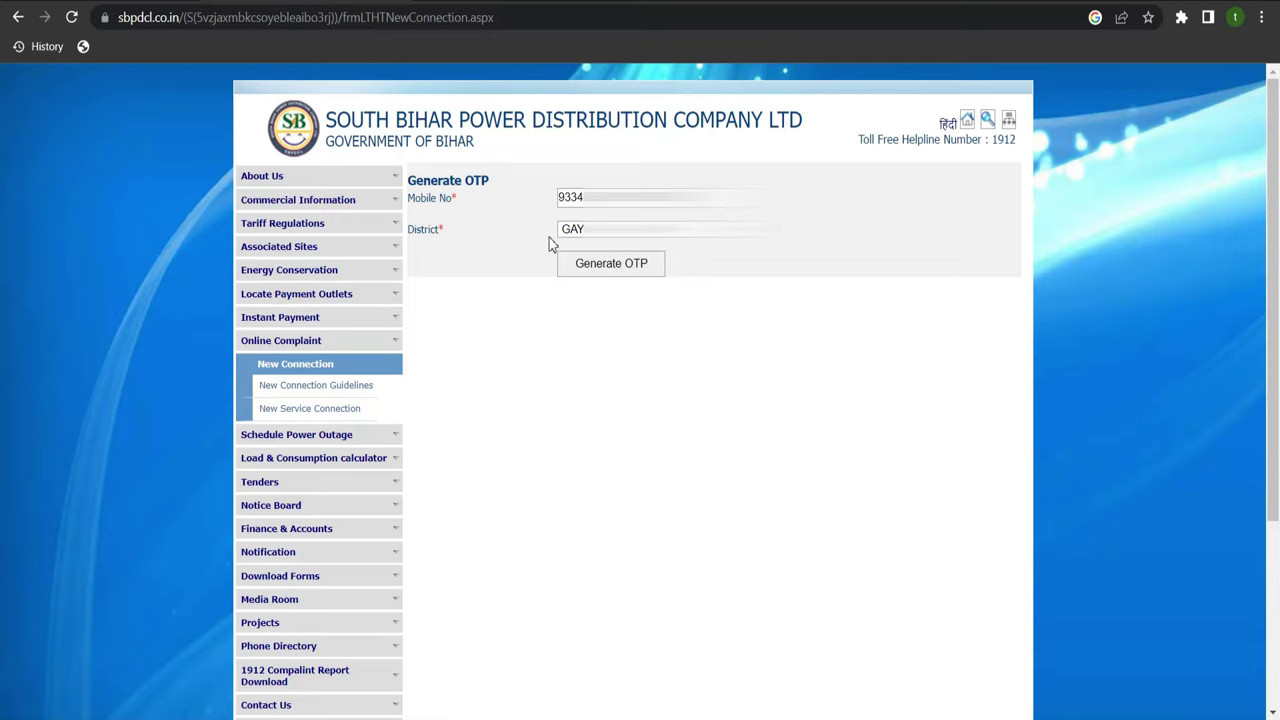
left_click(602, 272)
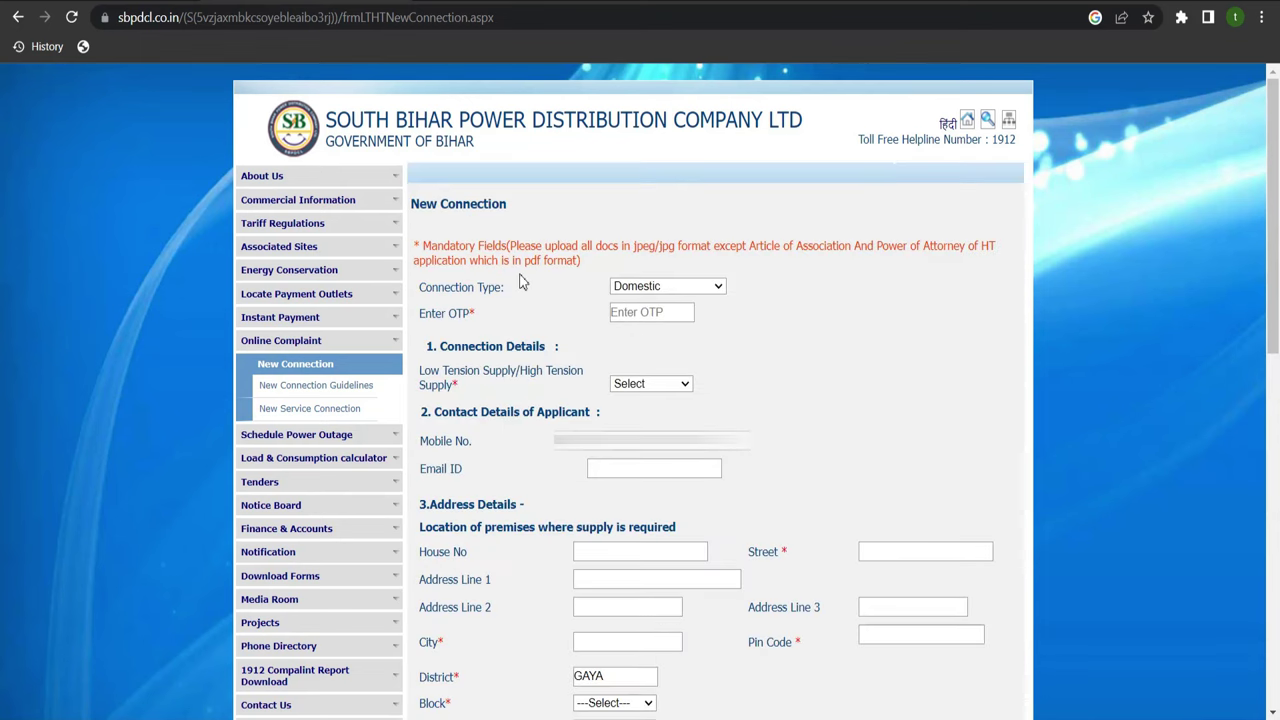
Step: Enter the received OTP and set the Low Tension/High Tension supply to LT
left_click(636, 311)
key("ctrl+v")
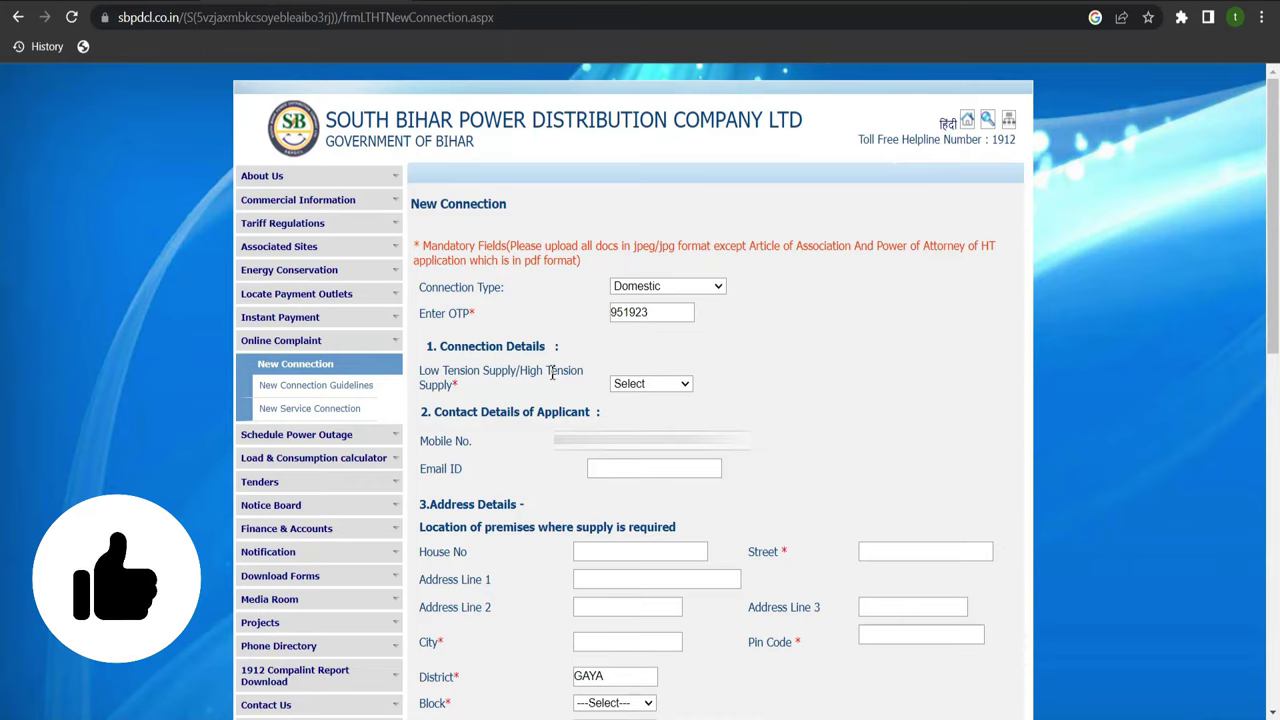
left_click(638, 386)
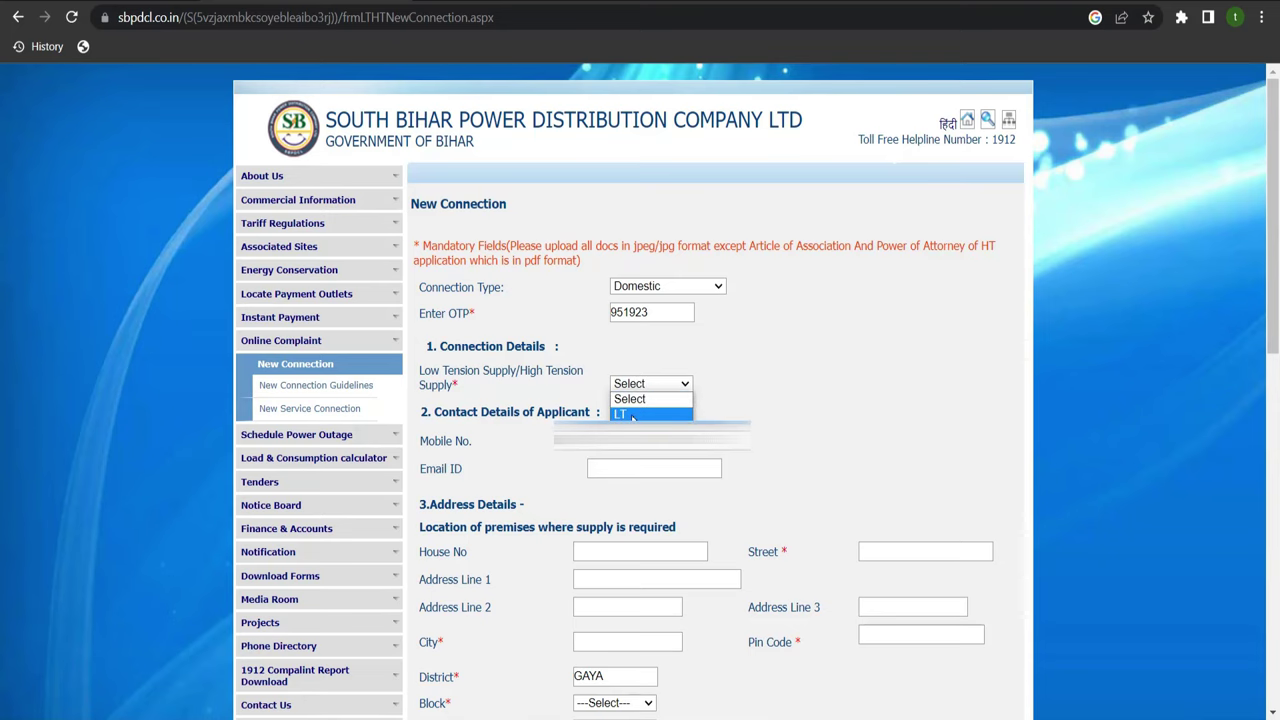
left_click(632, 416)
Step: Go to the applicant's e-mail field and fill in the premises' house number, street, address lines, city and pin code
scroll(430, 240, "down", 3)
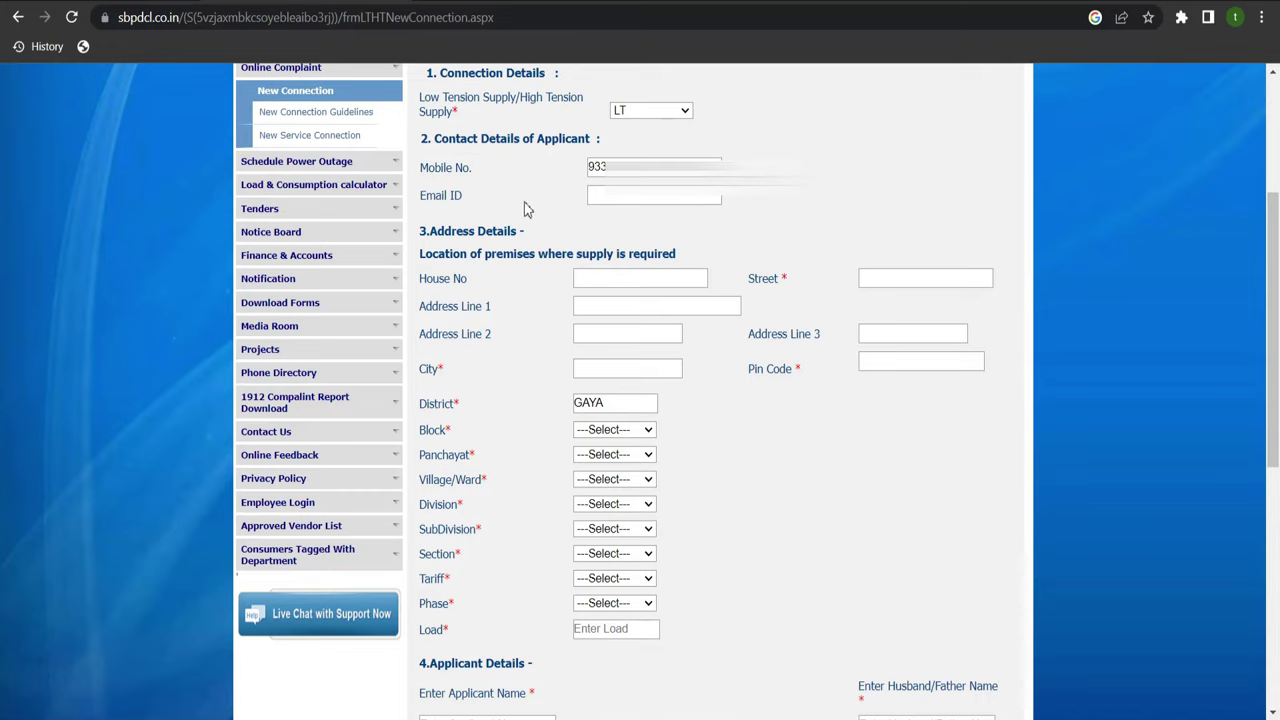
left_click(610, 198)
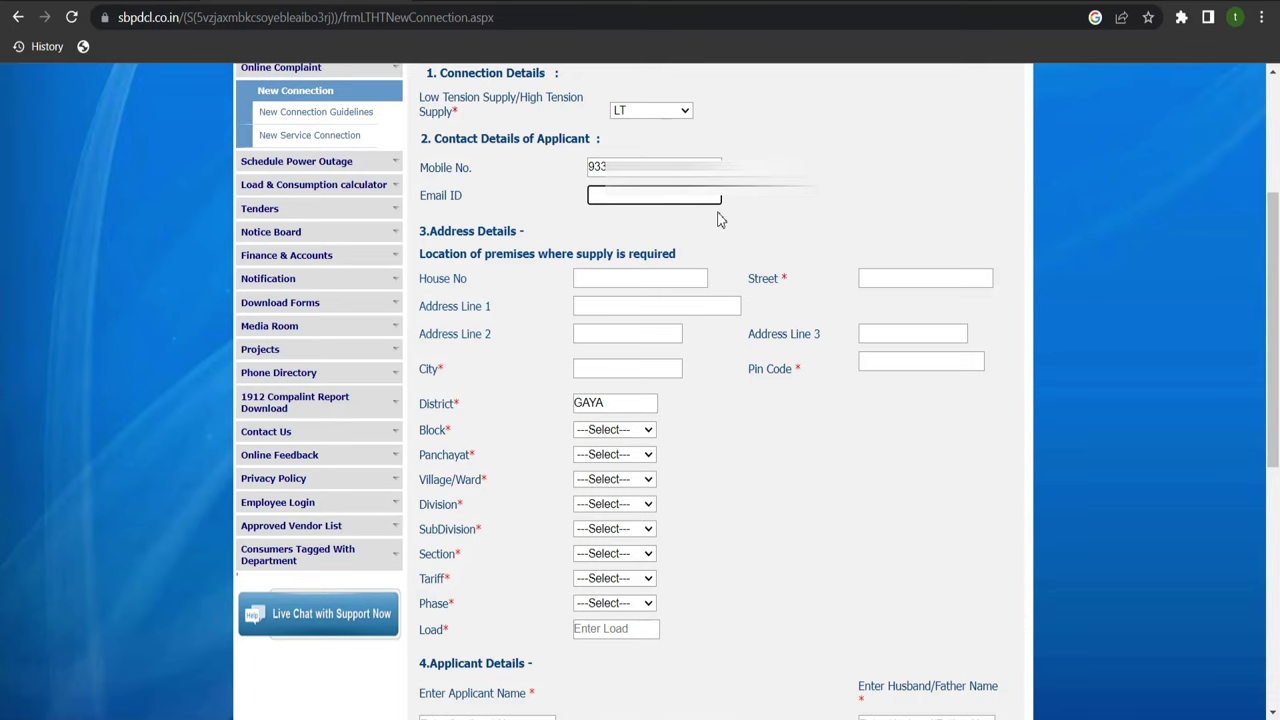
scroll(720, 218, "down", 2)
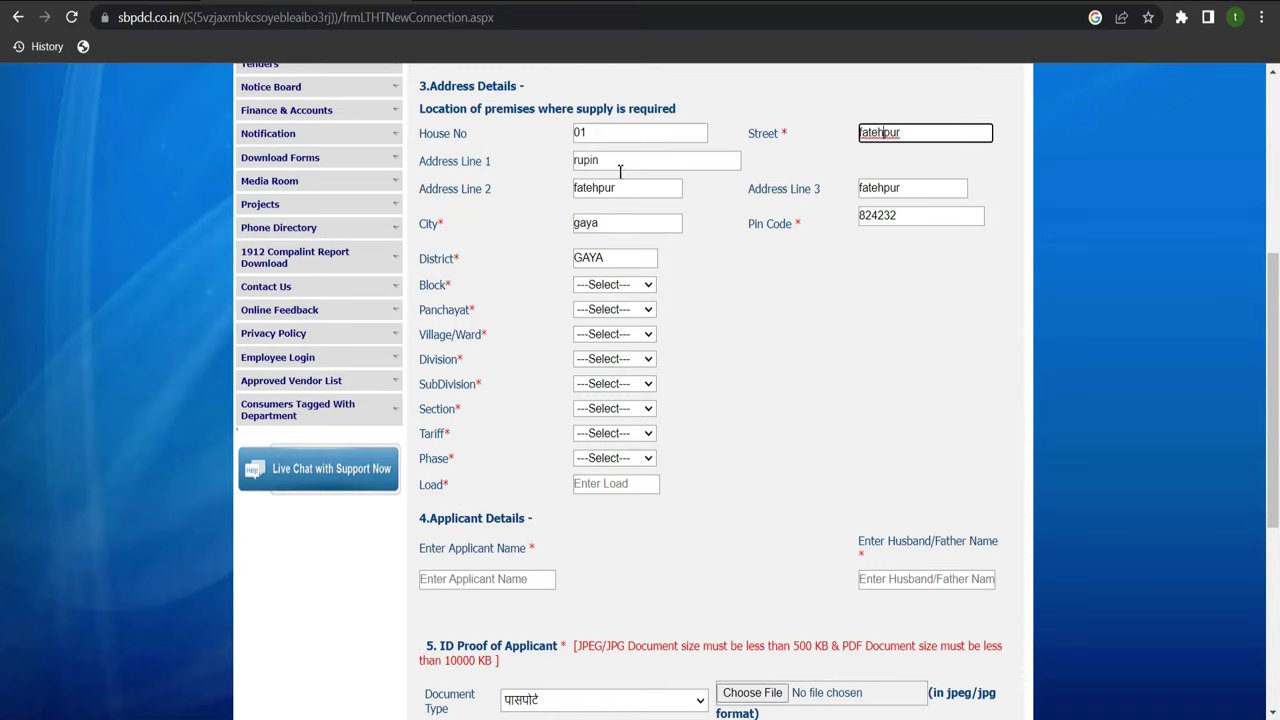
Step: Select the block, panchayat and village/ward of the premises in the address details
scroll(626, 162, "down", 1)
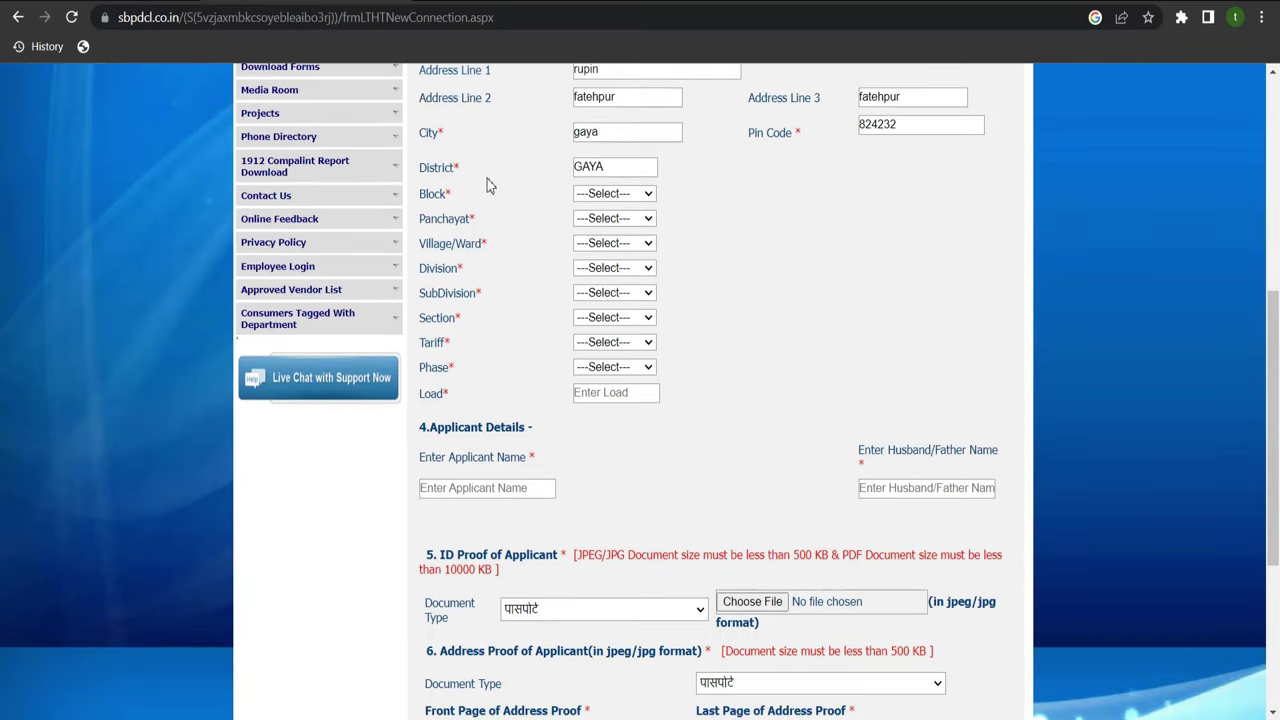
left_click(612, 196)
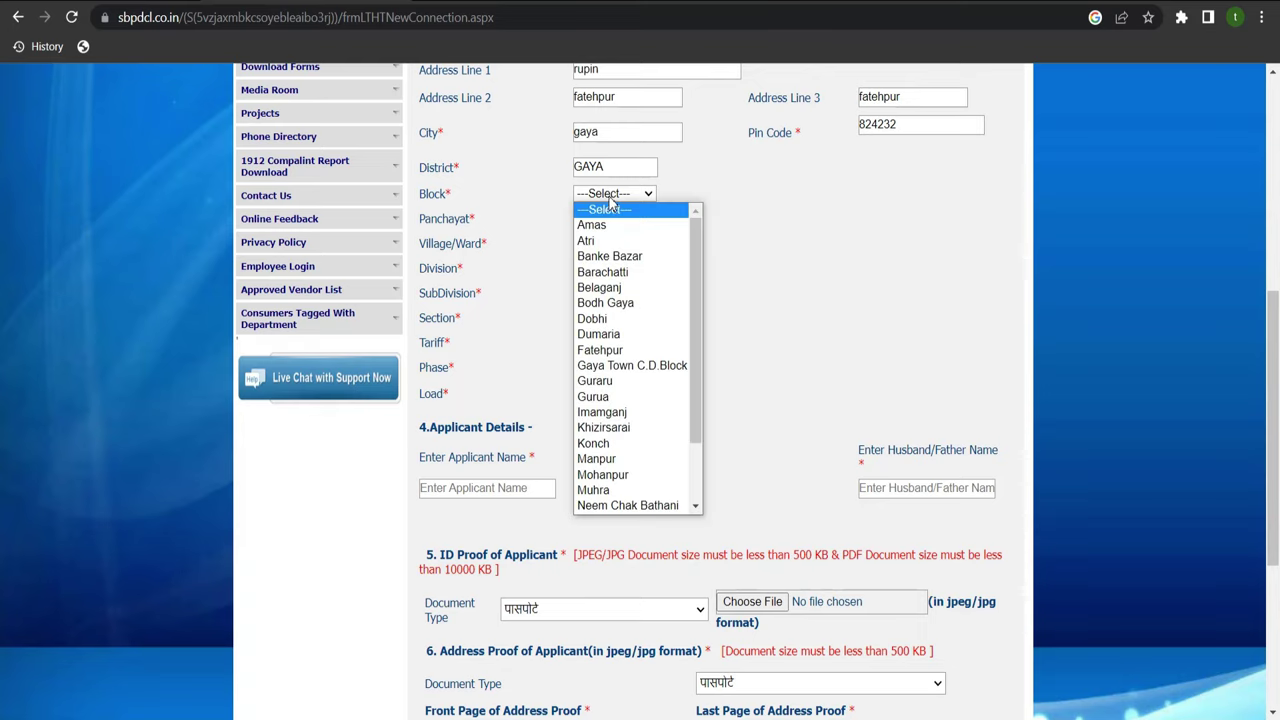
left_click(580, 350)
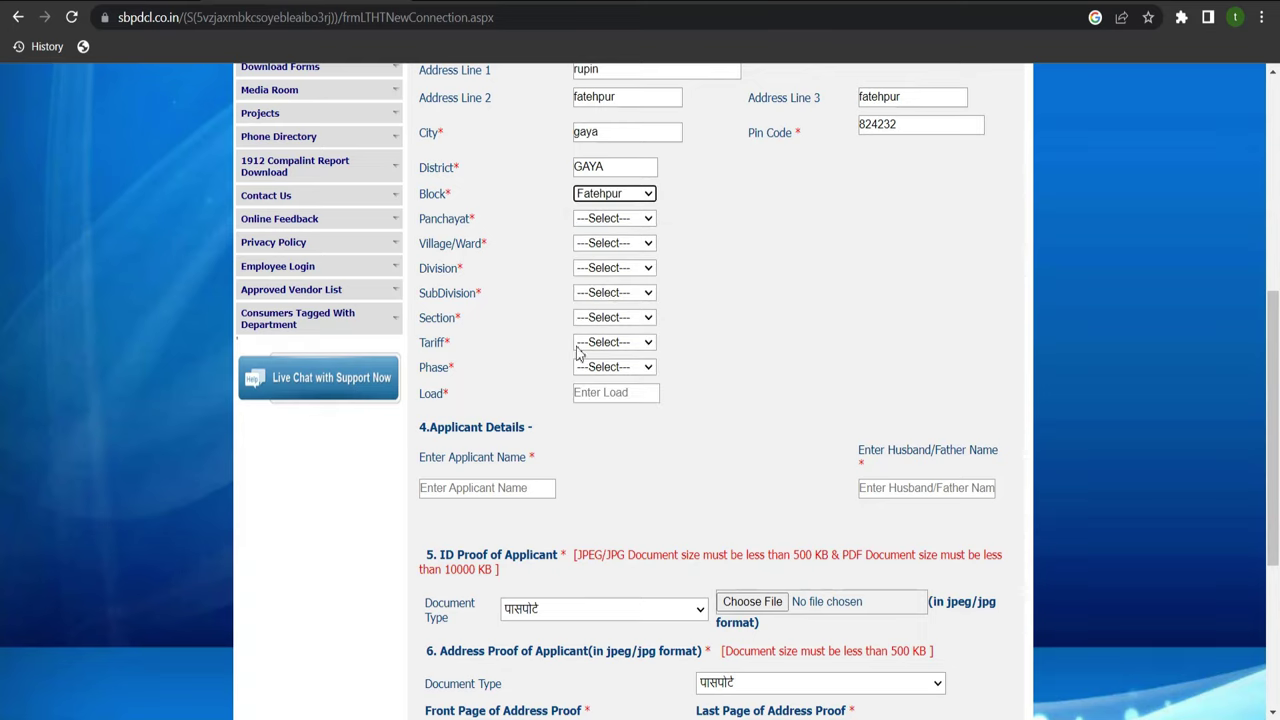
left_click(612, 220)
left_click(598, 437)
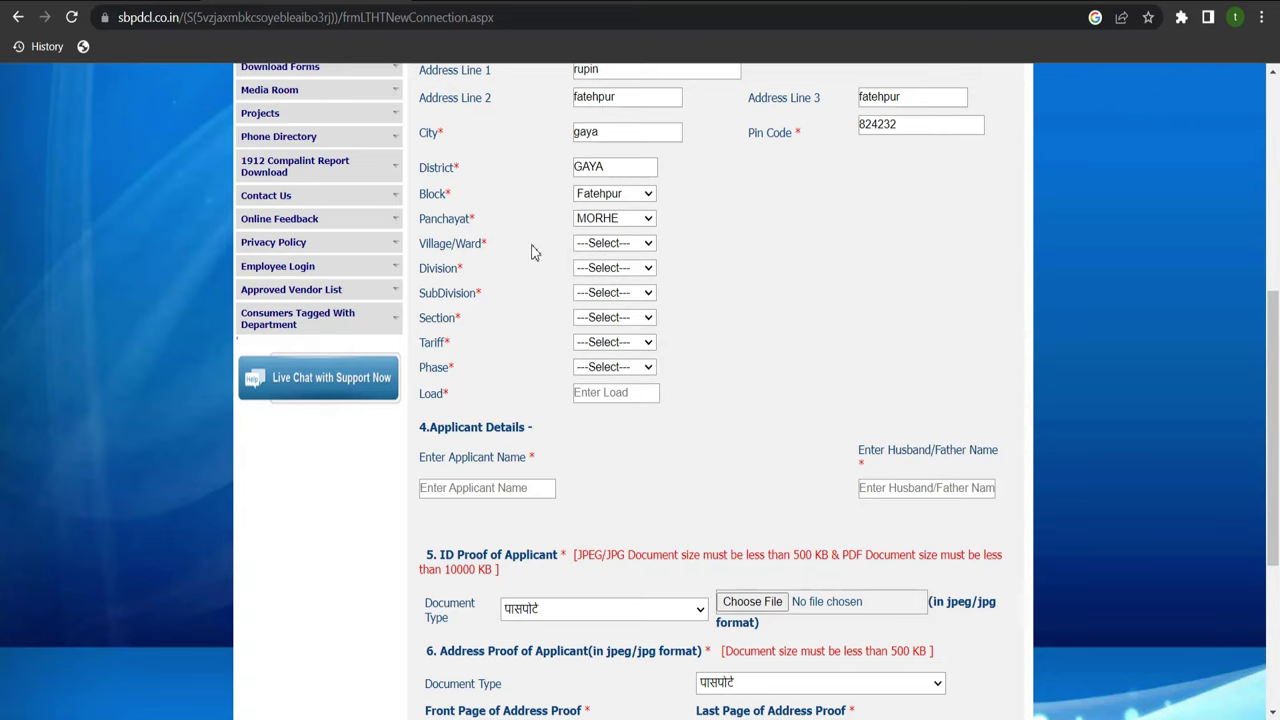
left_click(610, 247)
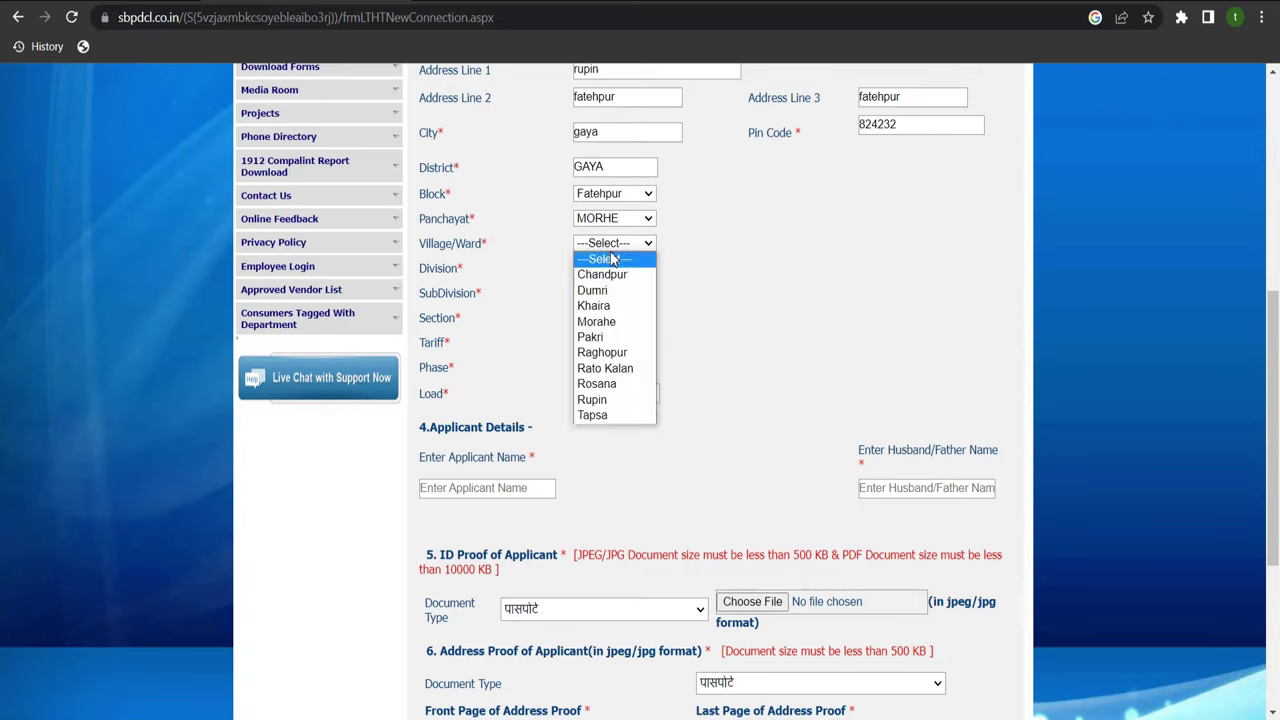
left_click(609, 405)
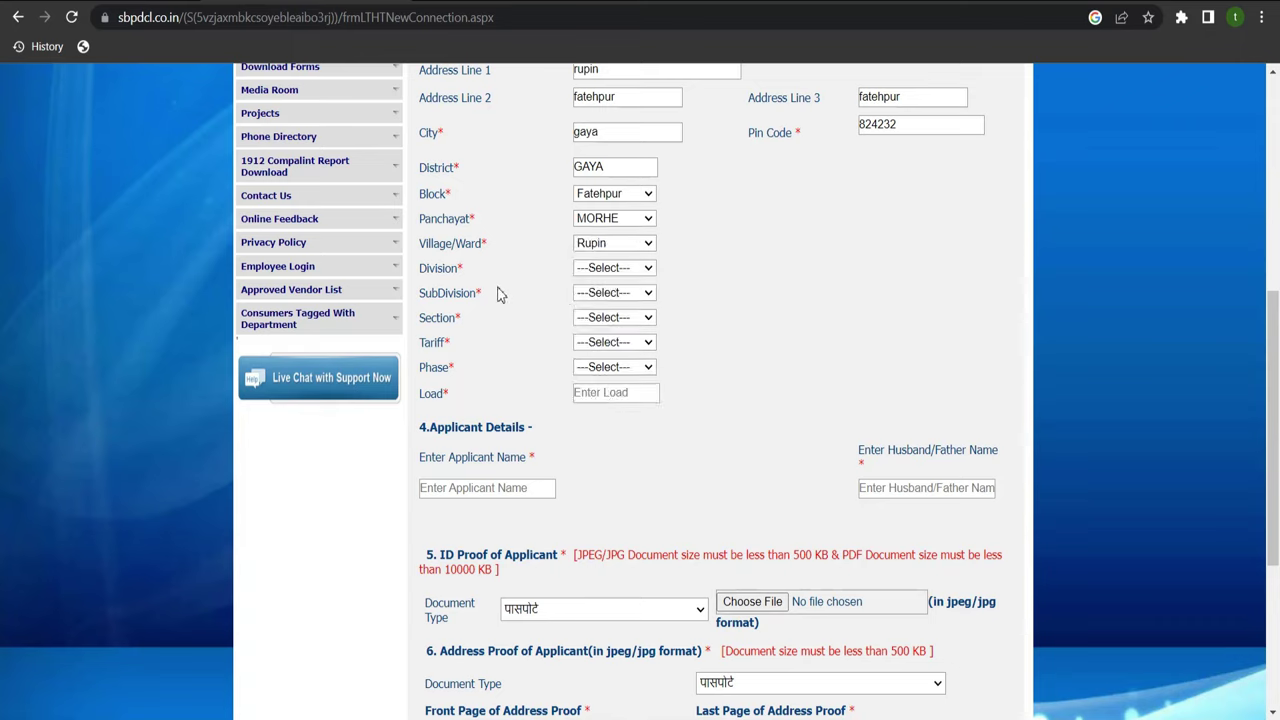
Step: Set the division to MANPUR, the subdivision to WAZIRGANJ and the section to FATEHPUR
left_click(603, 270)
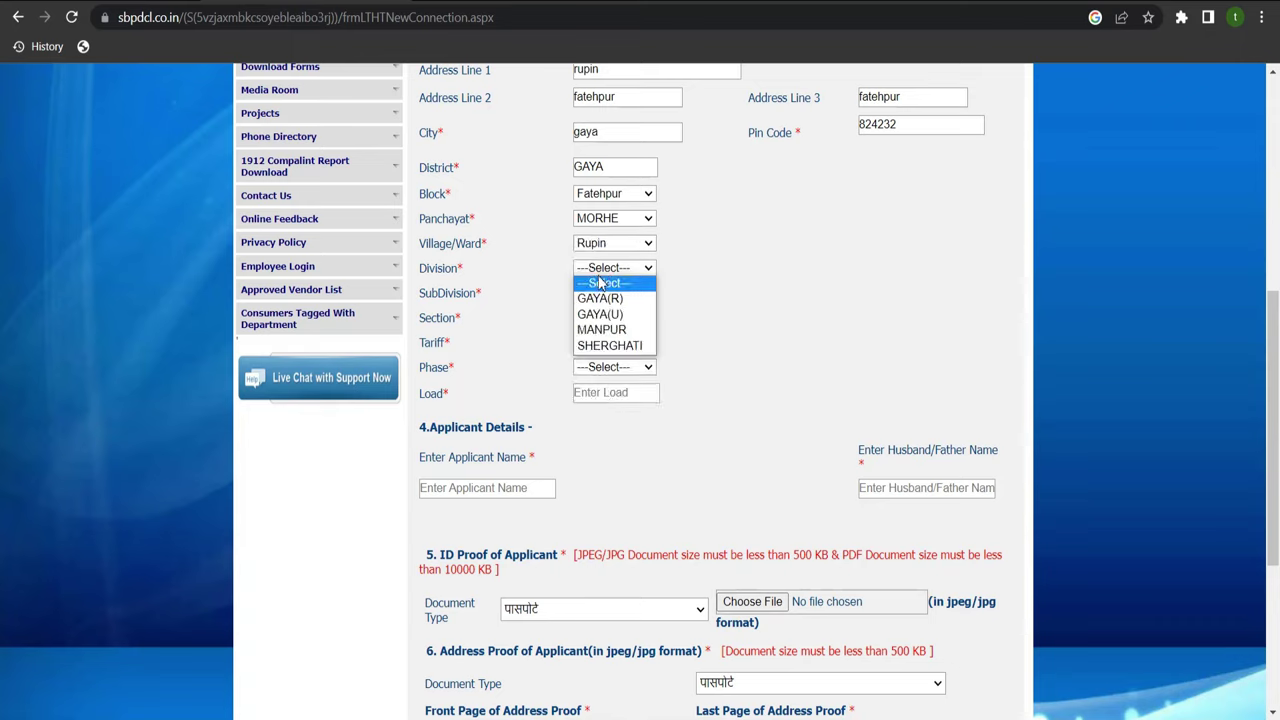
left_click(600, 331)
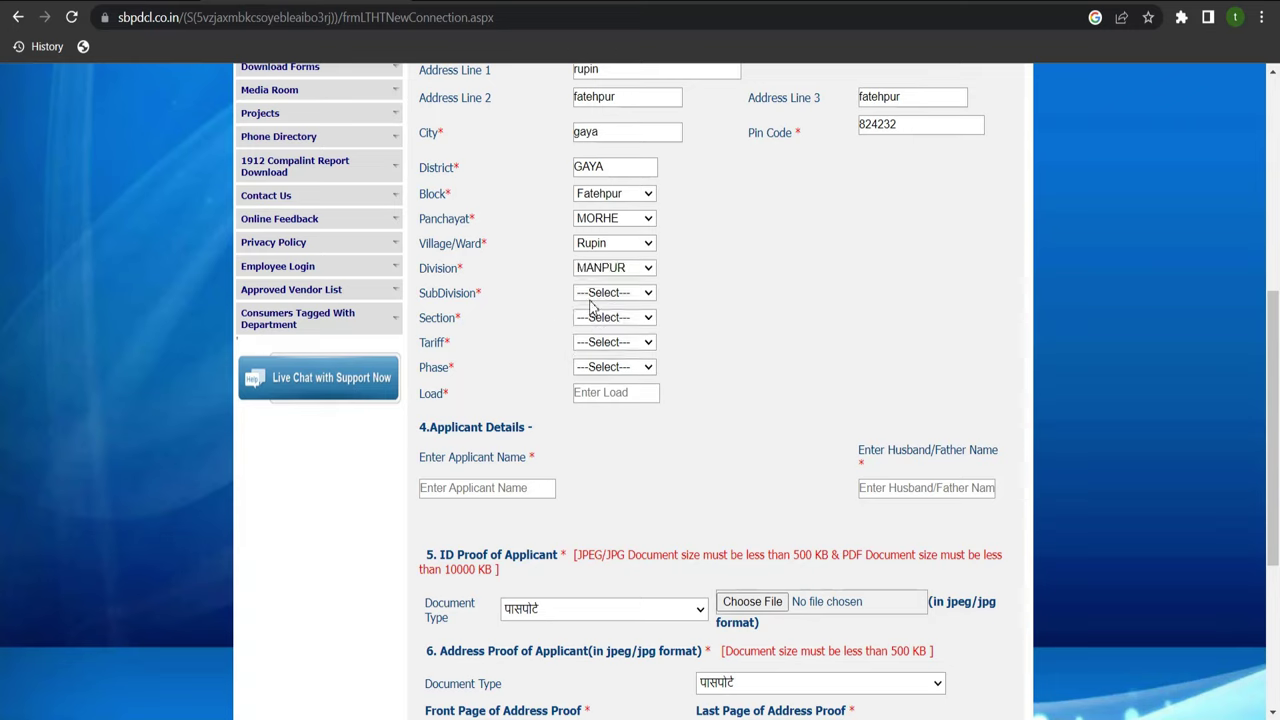
left_click(607, 295)
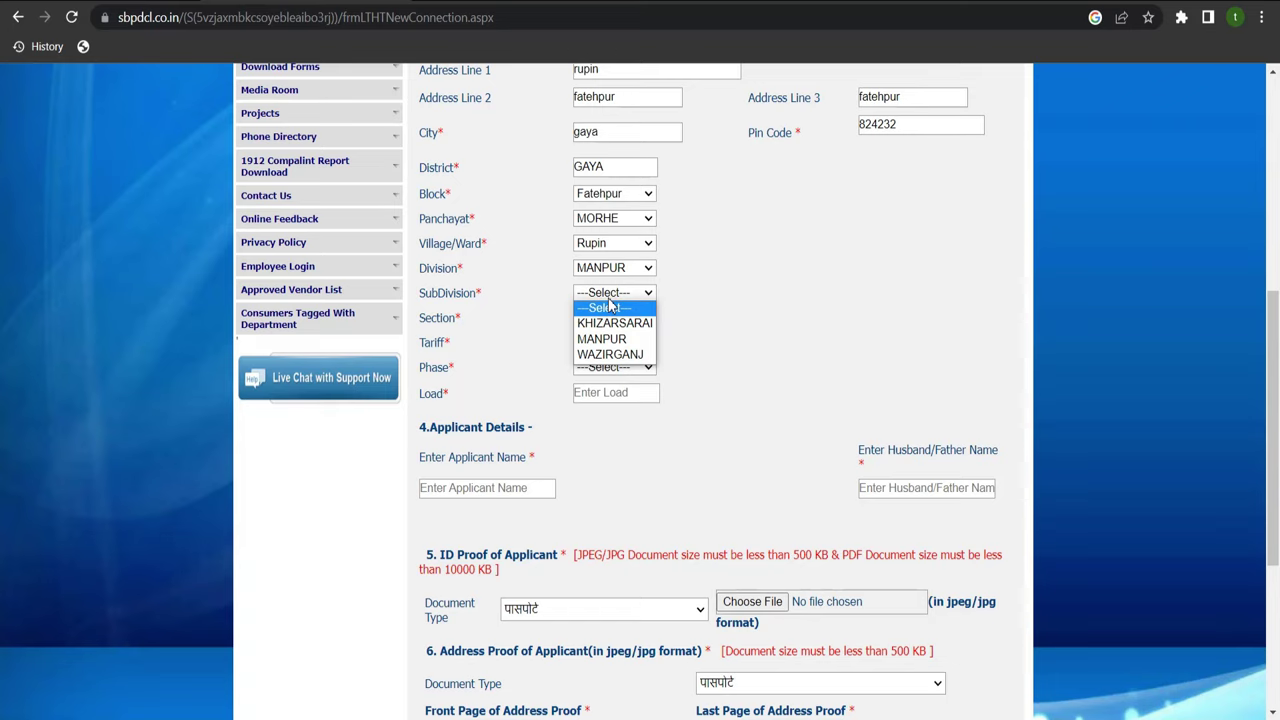
left_click(610, 354)
left_click(582, 320)
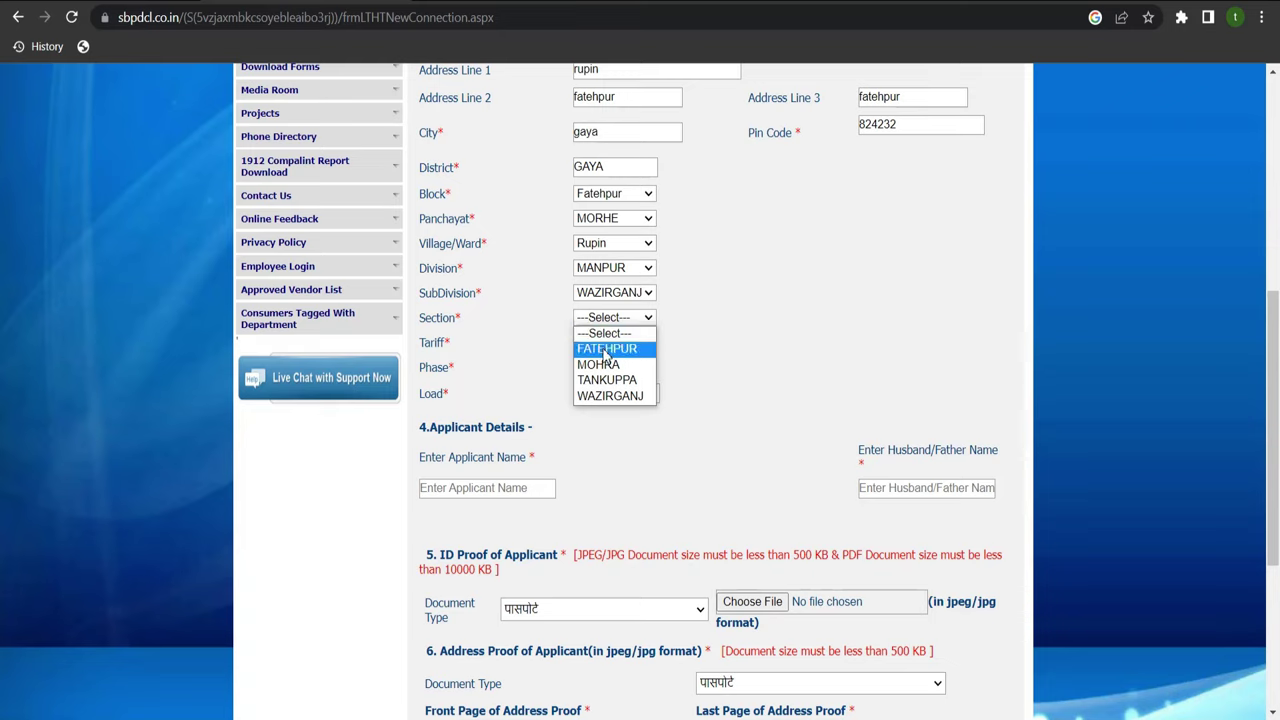
left_click(606, 348)
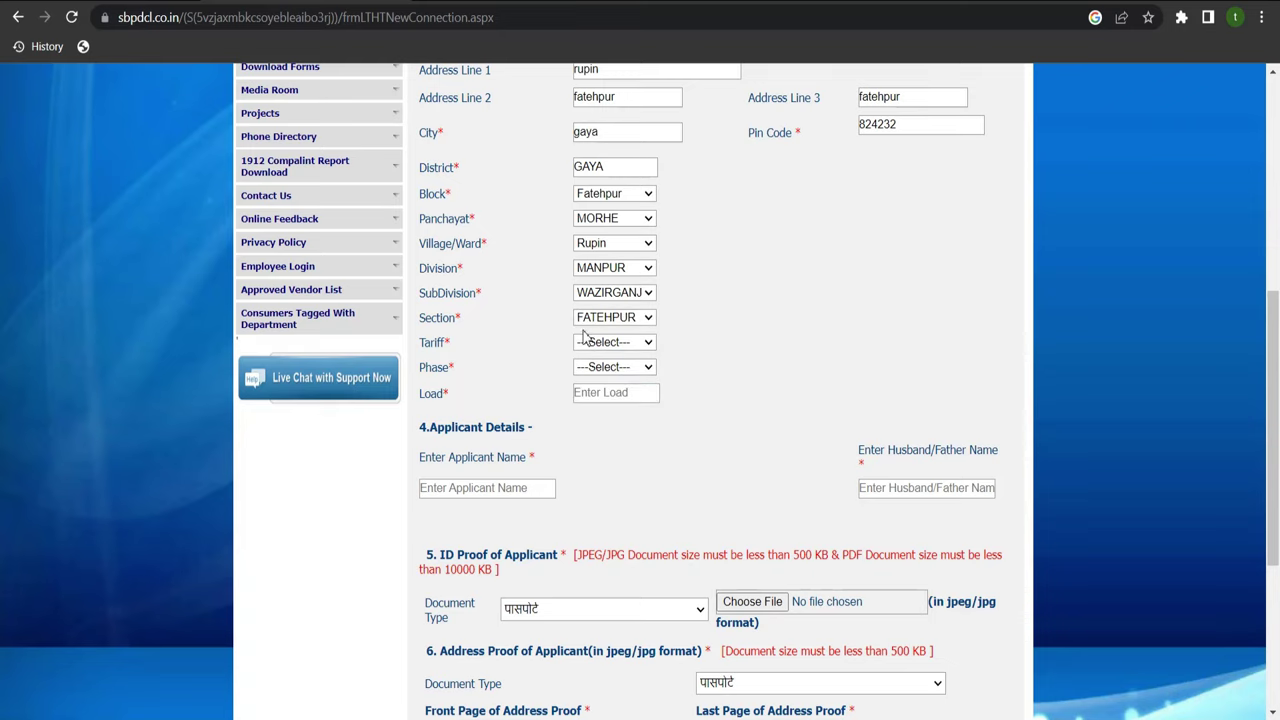
Step: Choose tariff DS1D and phase 1, and enter a load of 1
scroll(482, 340, "down", 1)
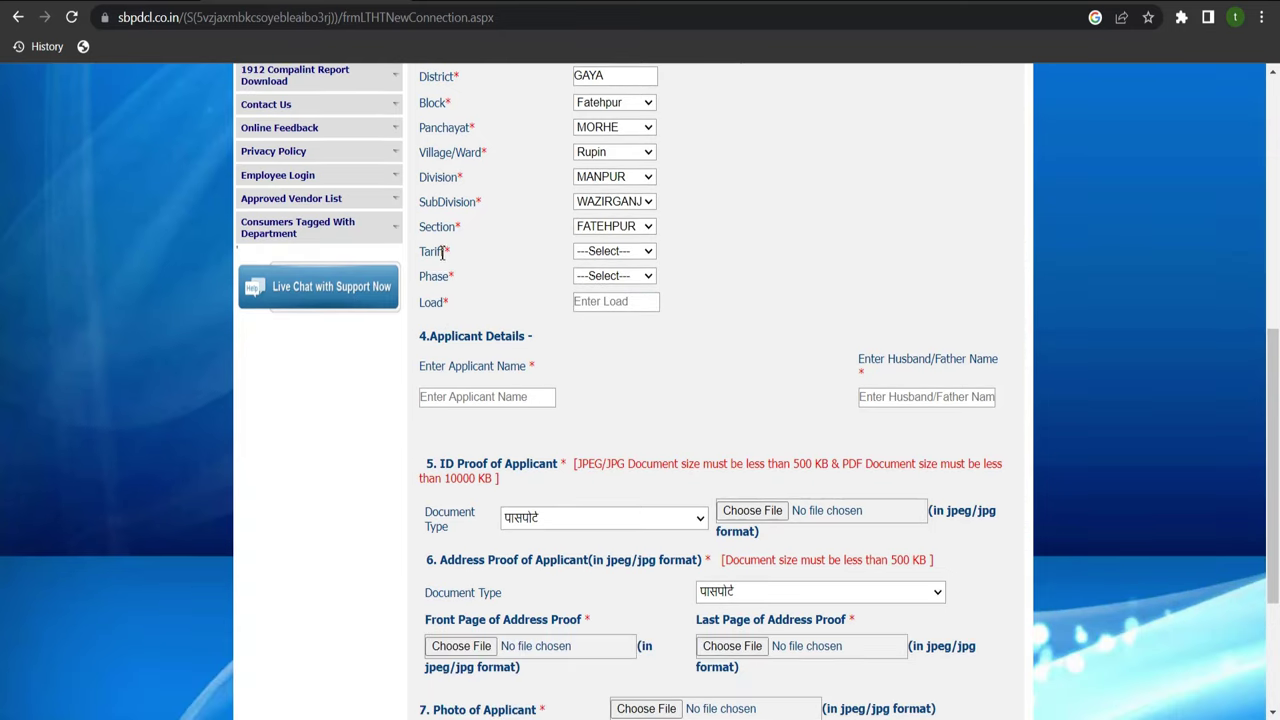
left_click(613, 252)
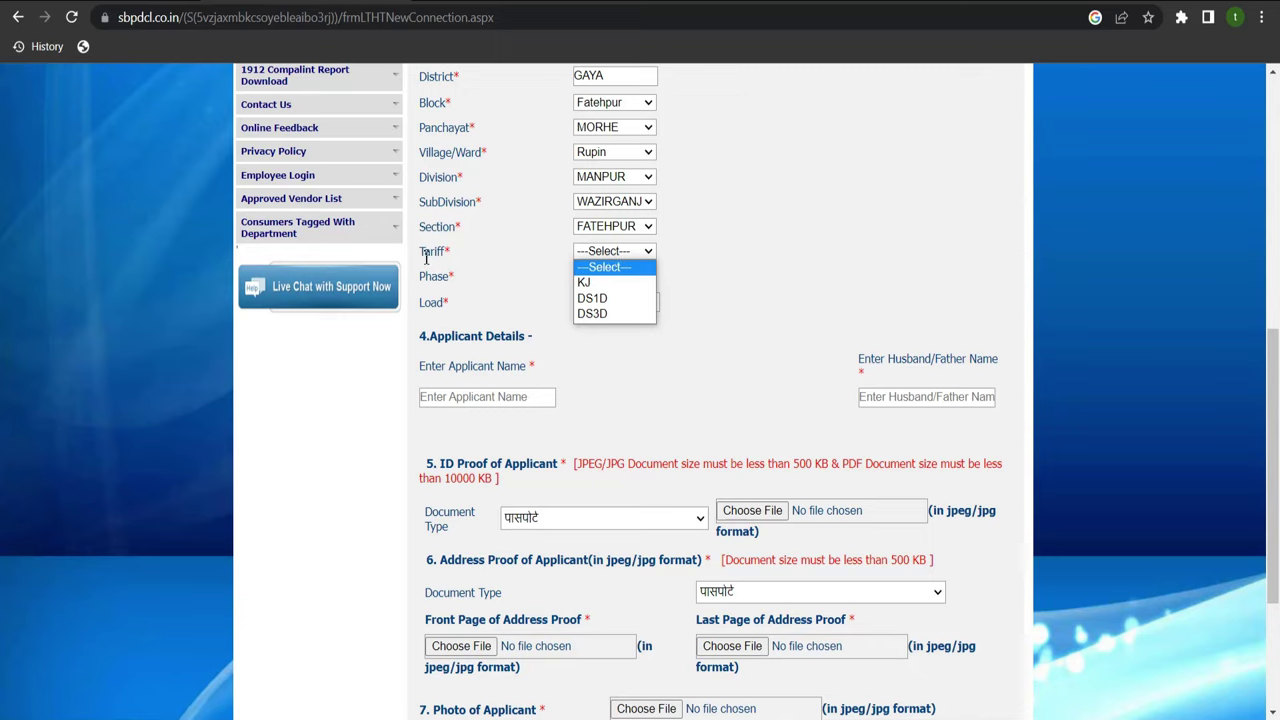
left_click(604, 298)
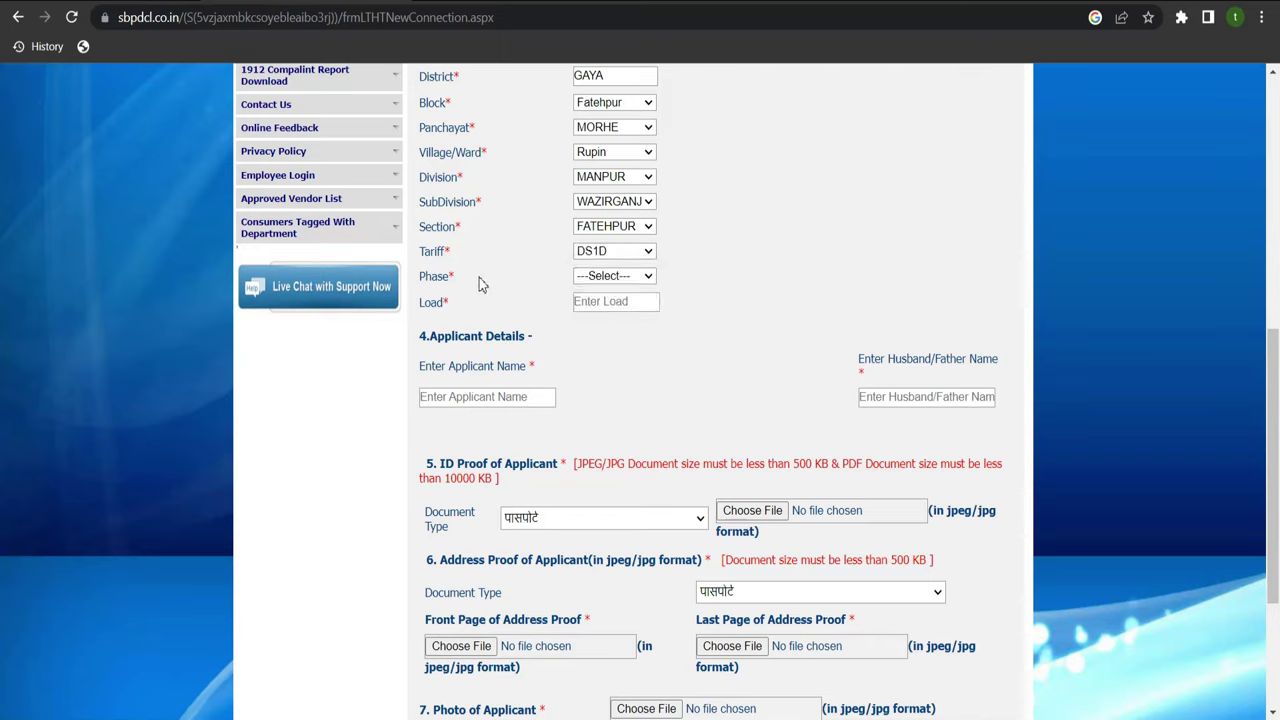
left_click(600, 284)
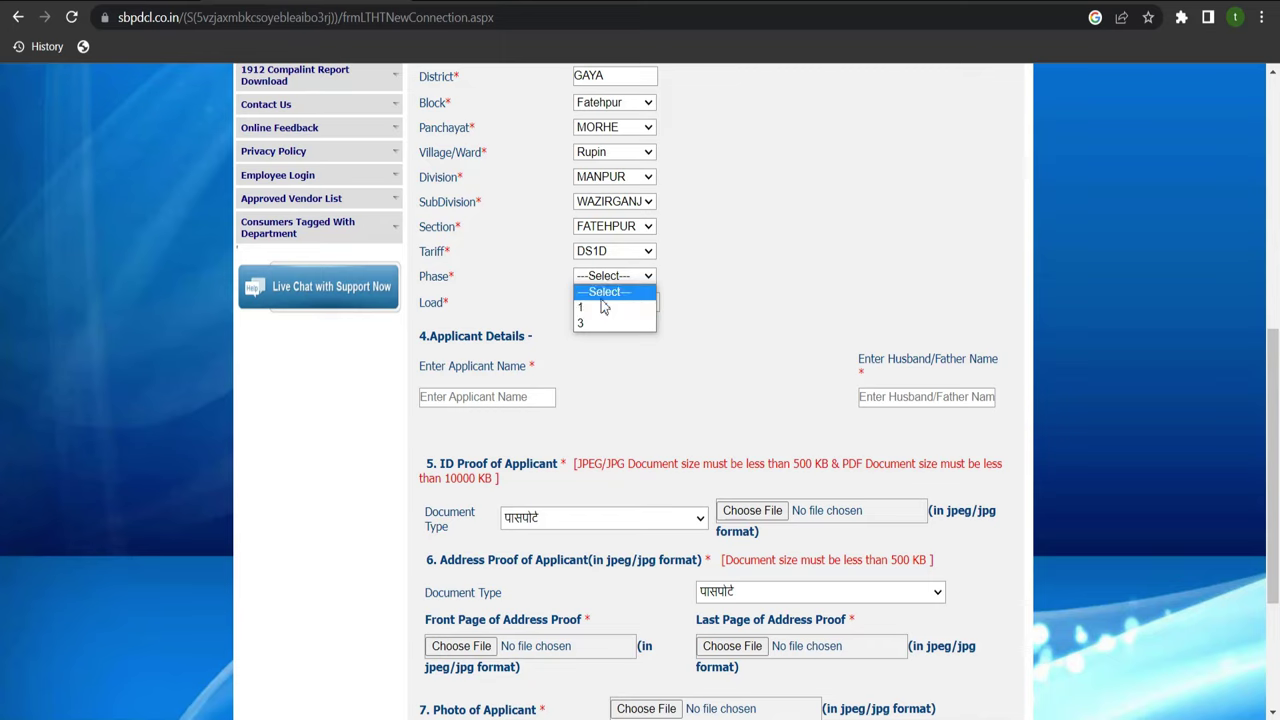
left_click(598, 309)
left_click(598, 305)
type("1")
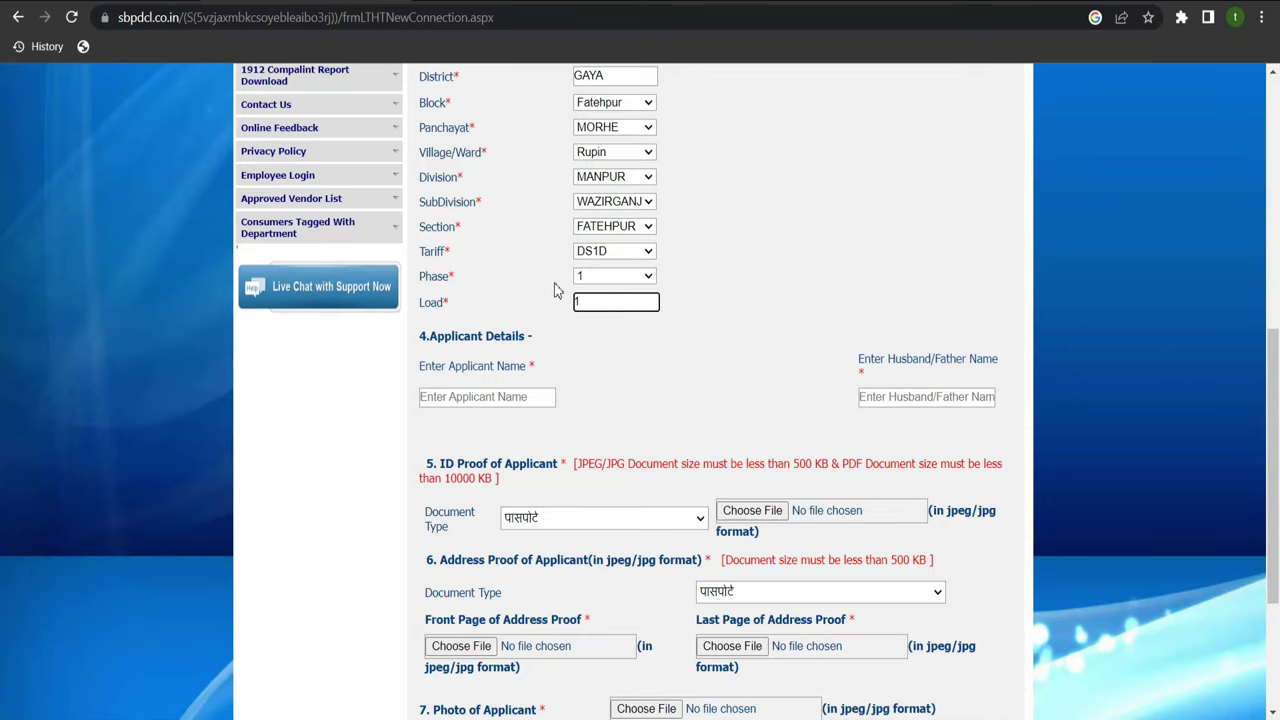
Step: Examine the Applicant Details section and its applicant name and husband/father name fields
scroll(557, 289, "down", 1)
left_click_drag(416, 245, 516, 252)
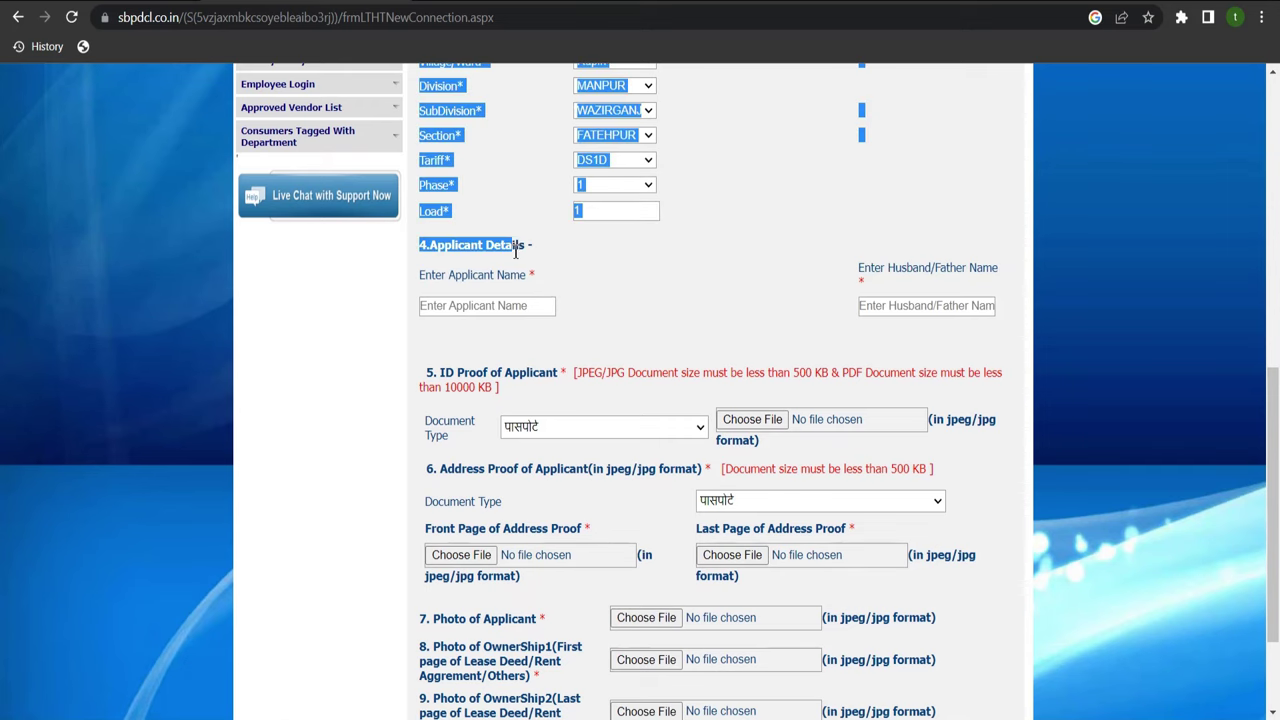
left_click(531, 268)
scroll(500, 230, "down", 1)
left_click(466, 180)
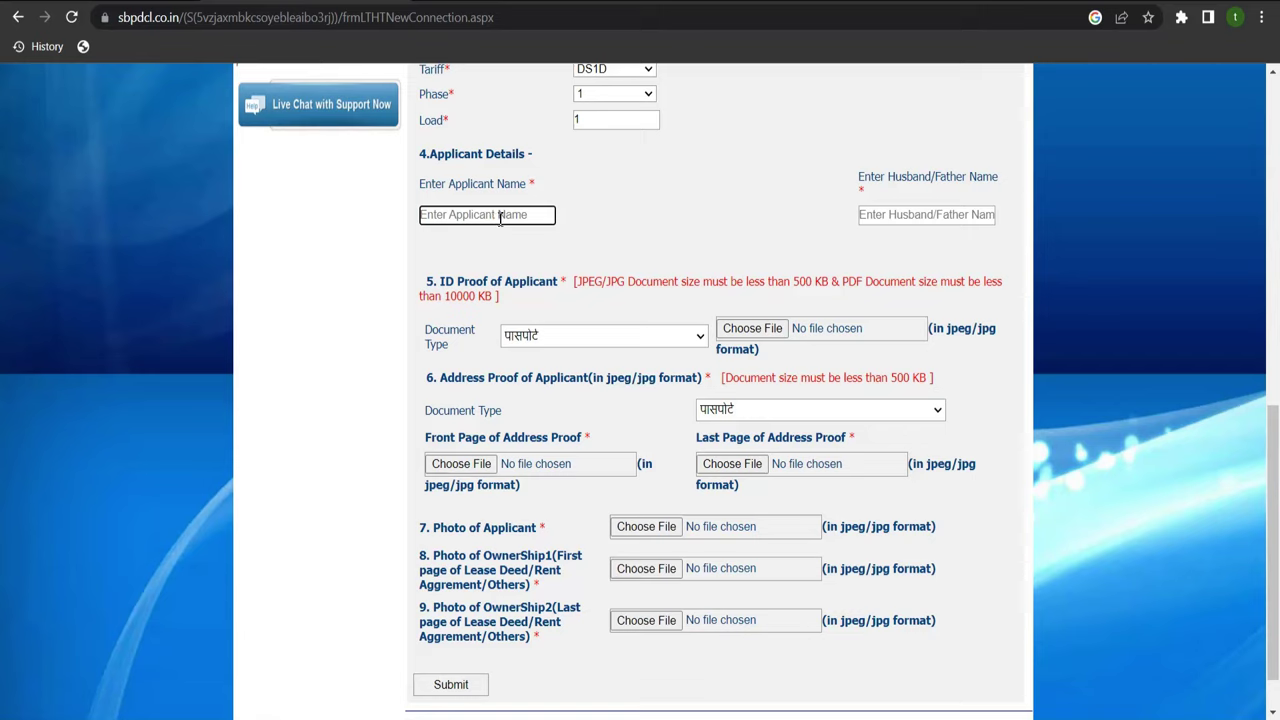
left_click(966, 214)
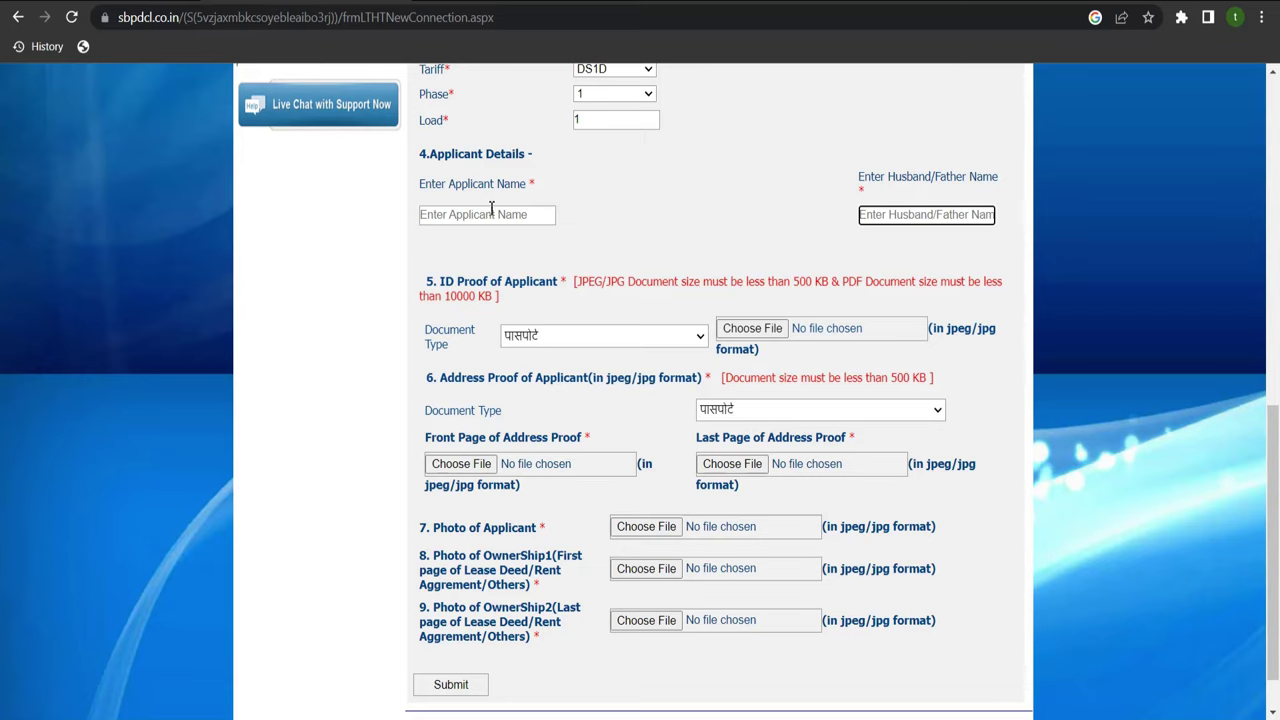
Step: Set the document type for the applicant's ID proof to आधार कार्ड
scroll(685, 230, "down", 1)
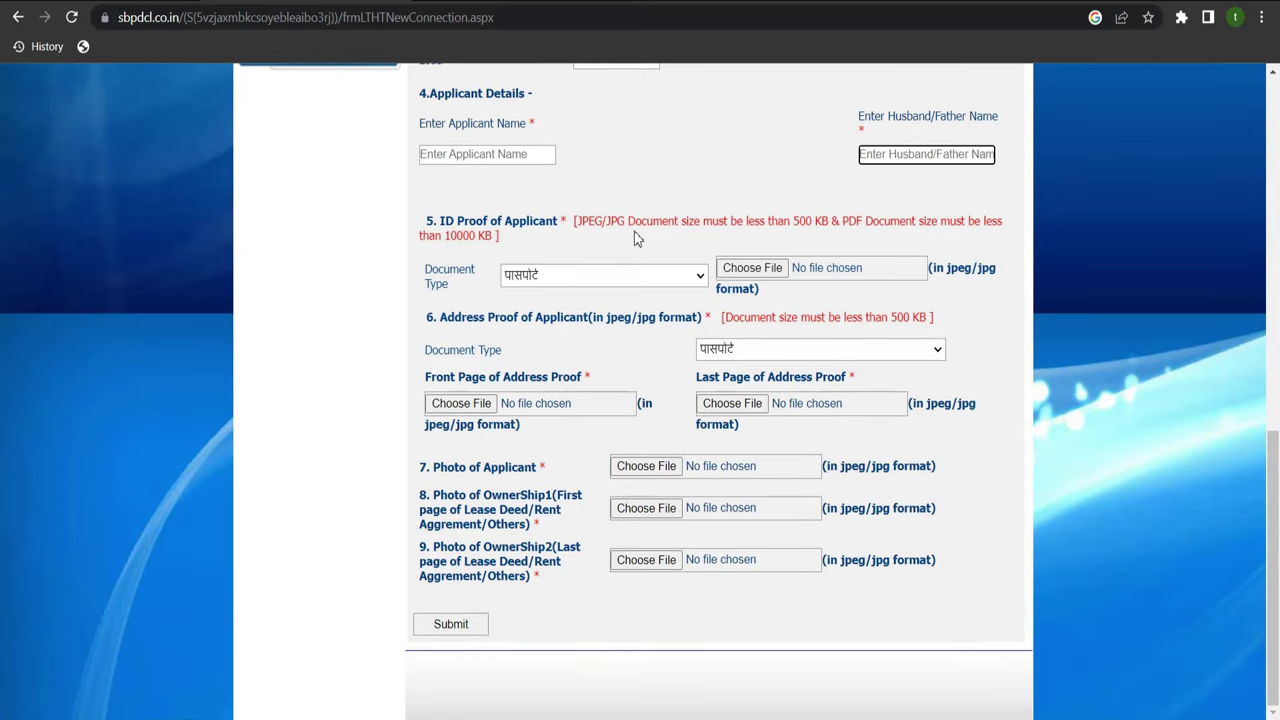
key("Tab")
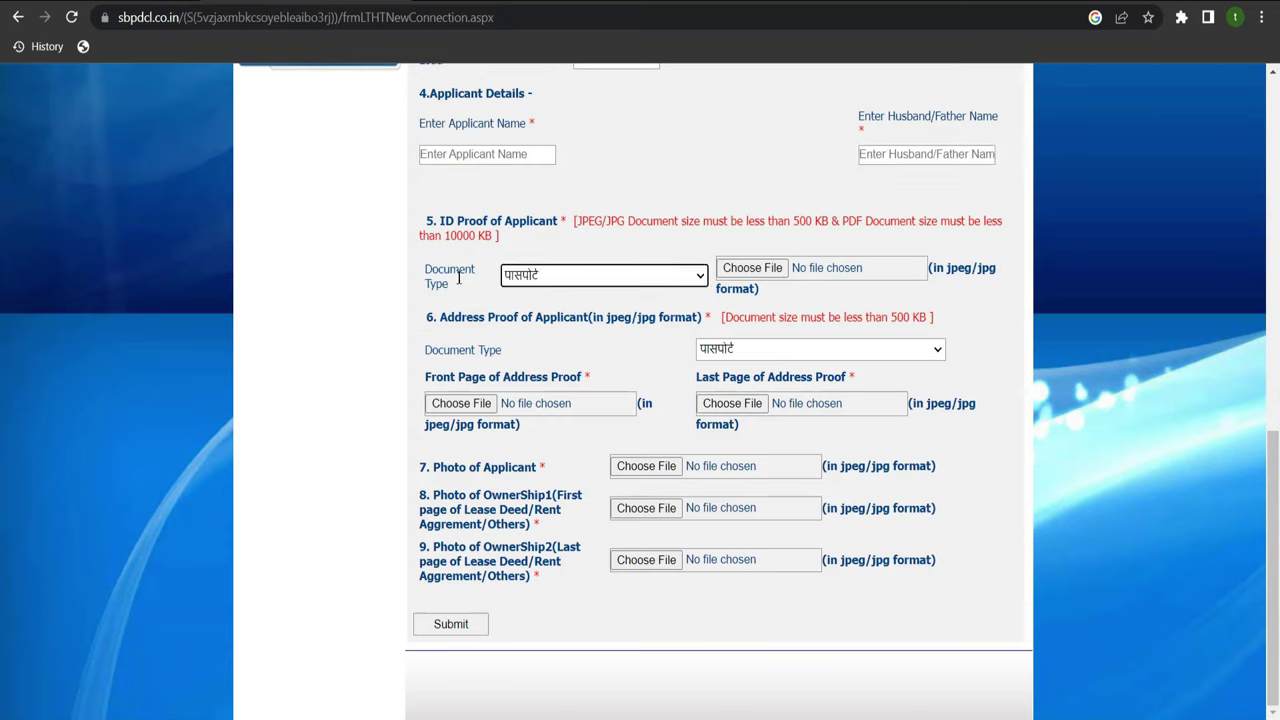
left_click(522, 280)
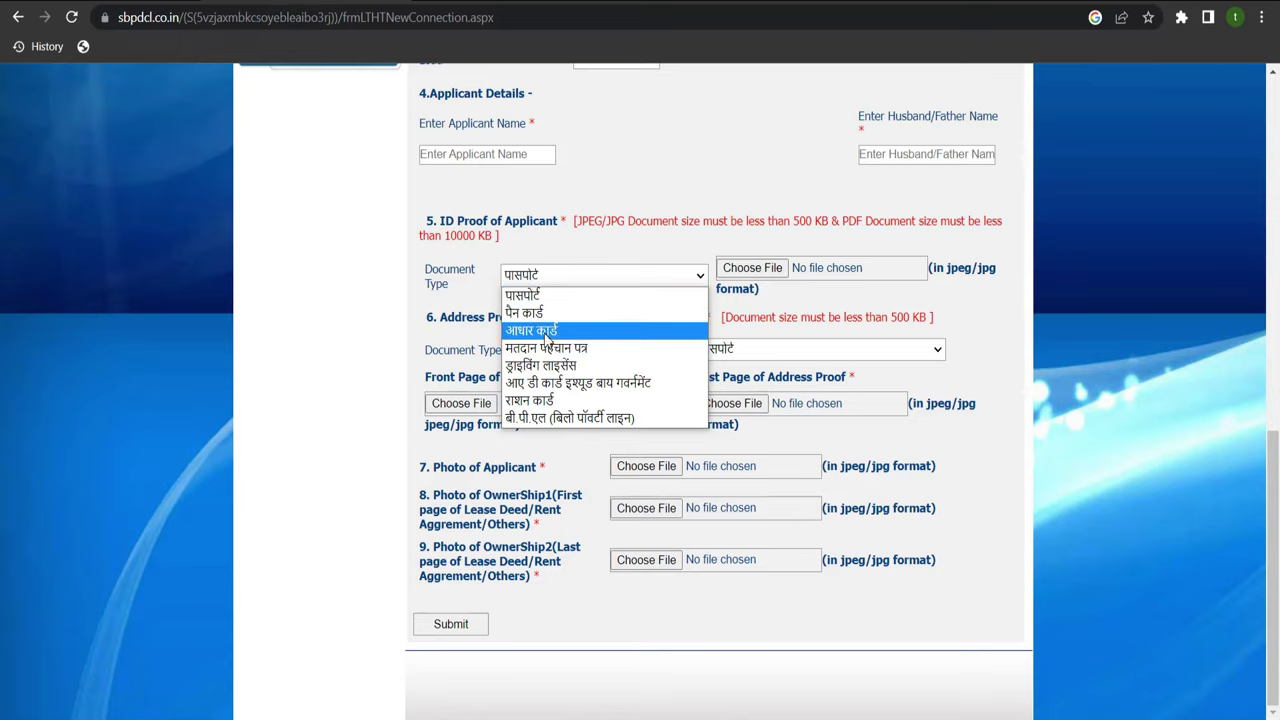
left_click(545, 333)
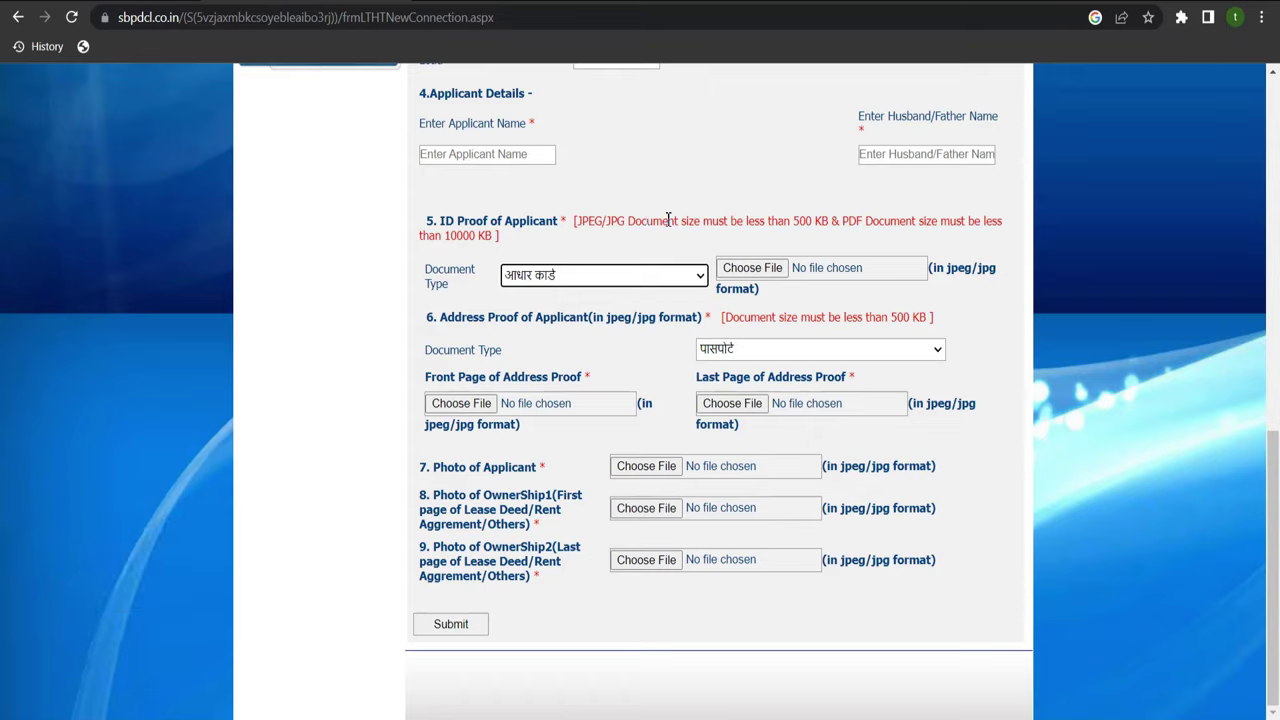
Step: Check the ID proof file size limits and attach the Aadhaar card image from the online form filing images folder as the applicant's ID proof
left_click_drag(801, 228, 920, 225)
left_click_drag(449, 243, 475, 240)
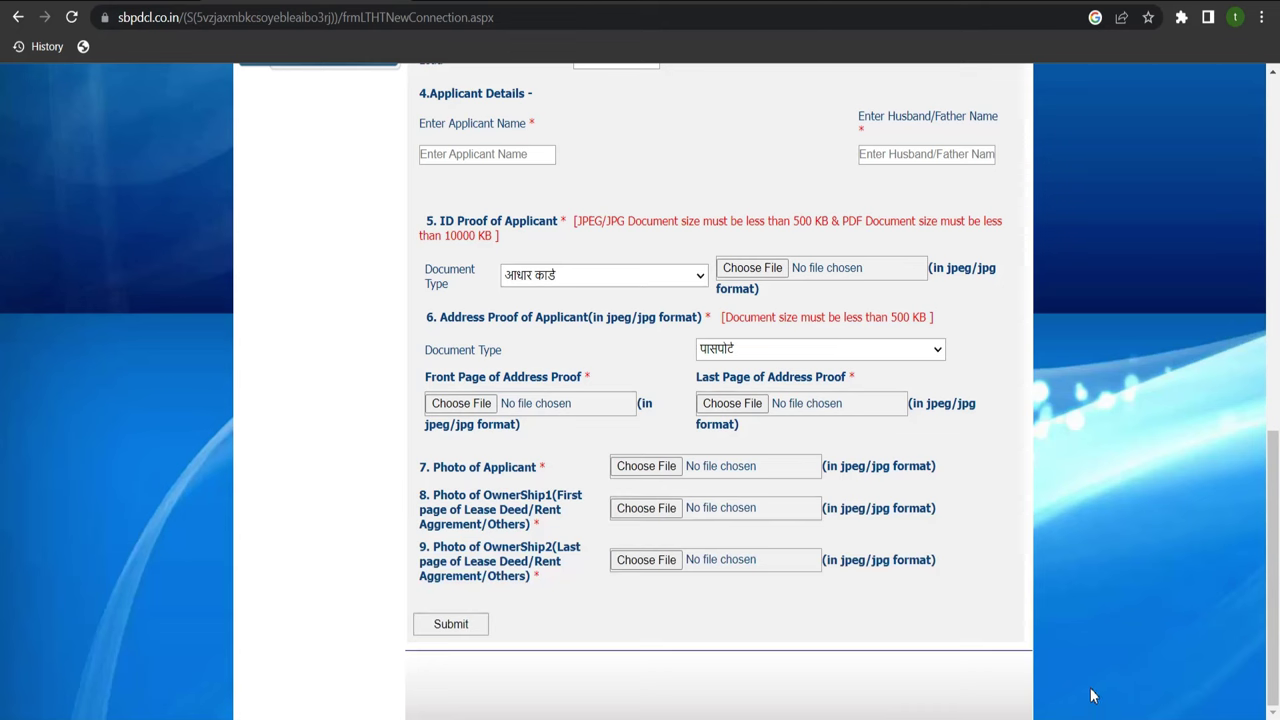
left_click(756, 266)
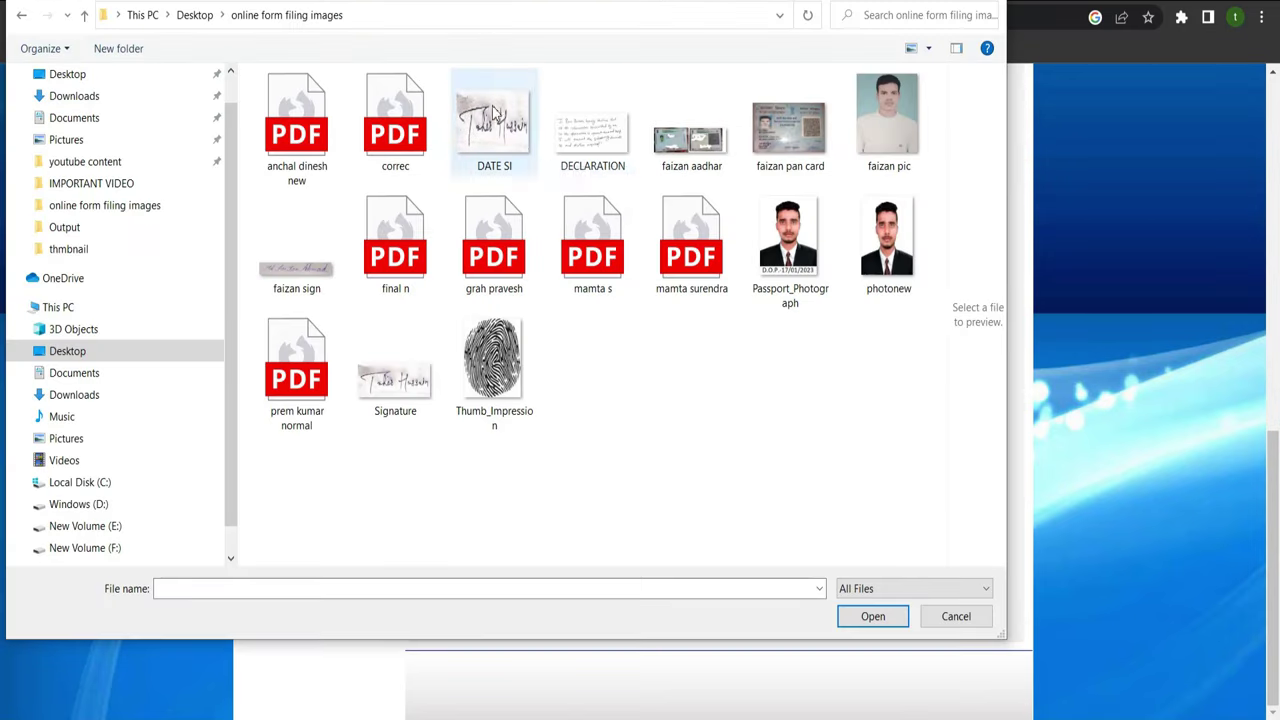
left_click(691, 140)
left_click(850, 614)
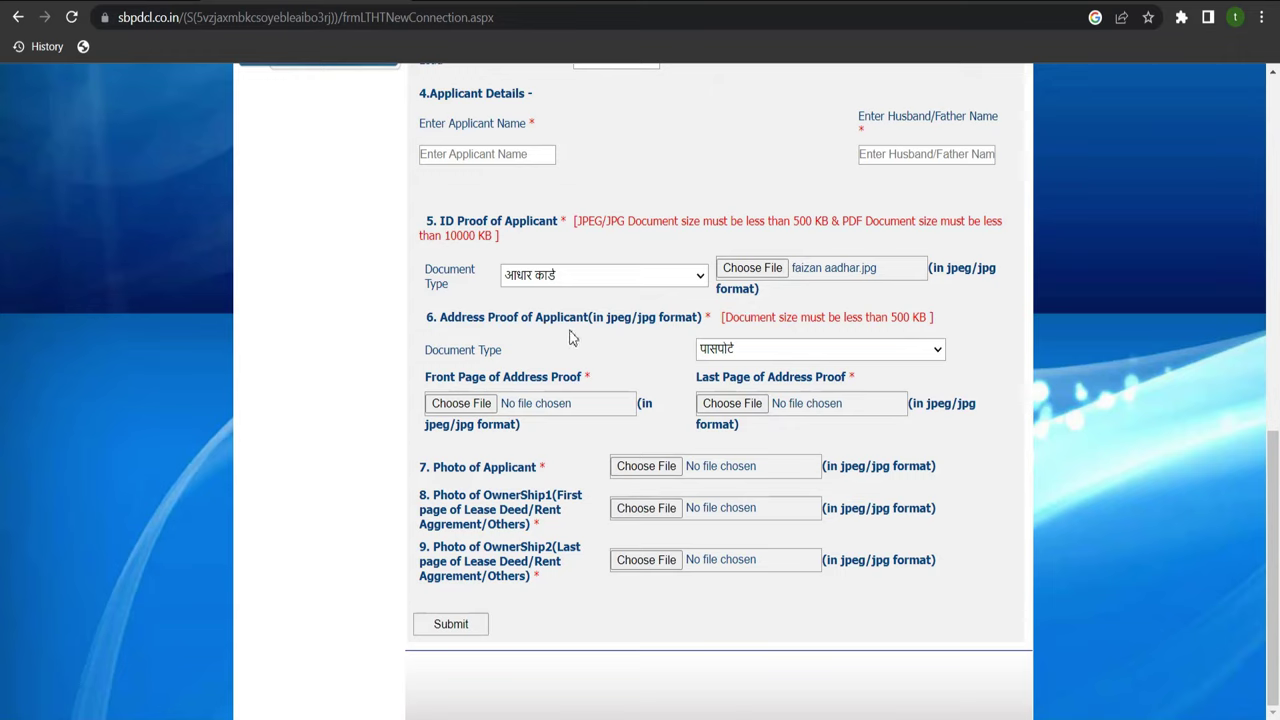
Step: Set the address proof's document type to आधार कार्ड and review the upload fields for its front page and the applicant's photo
left_click(746, 349)
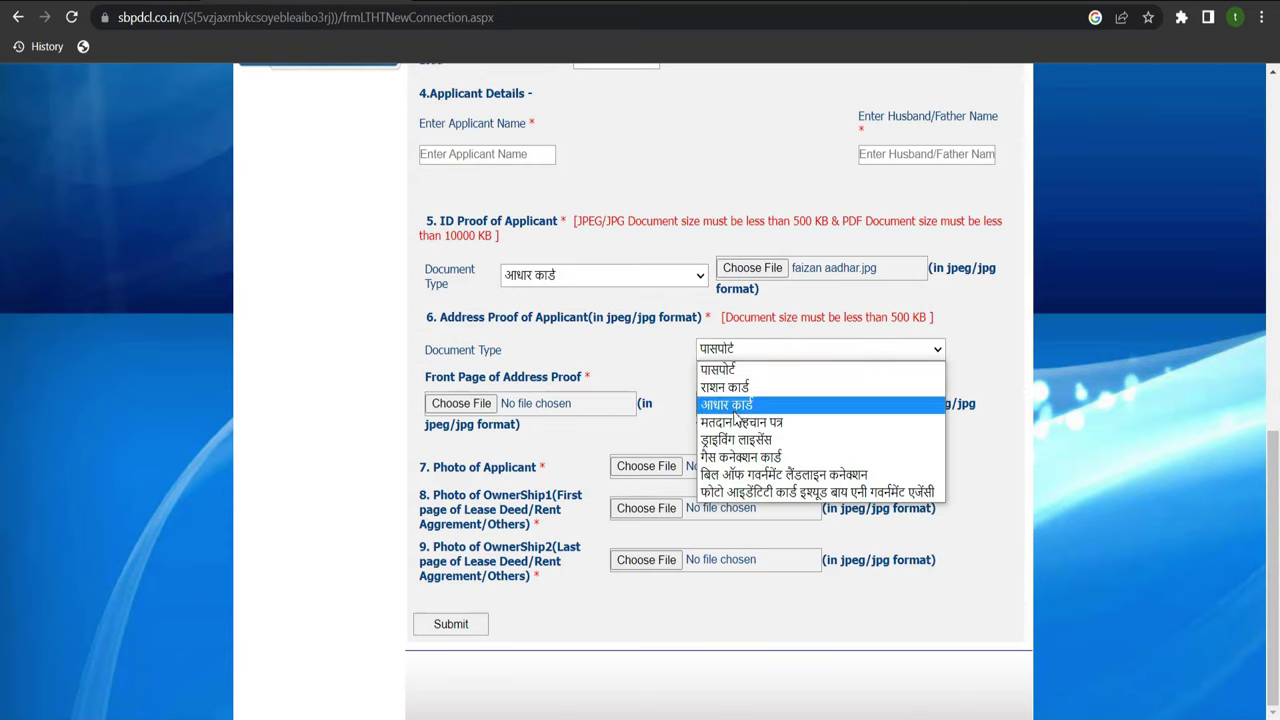
left_click(736, 412)
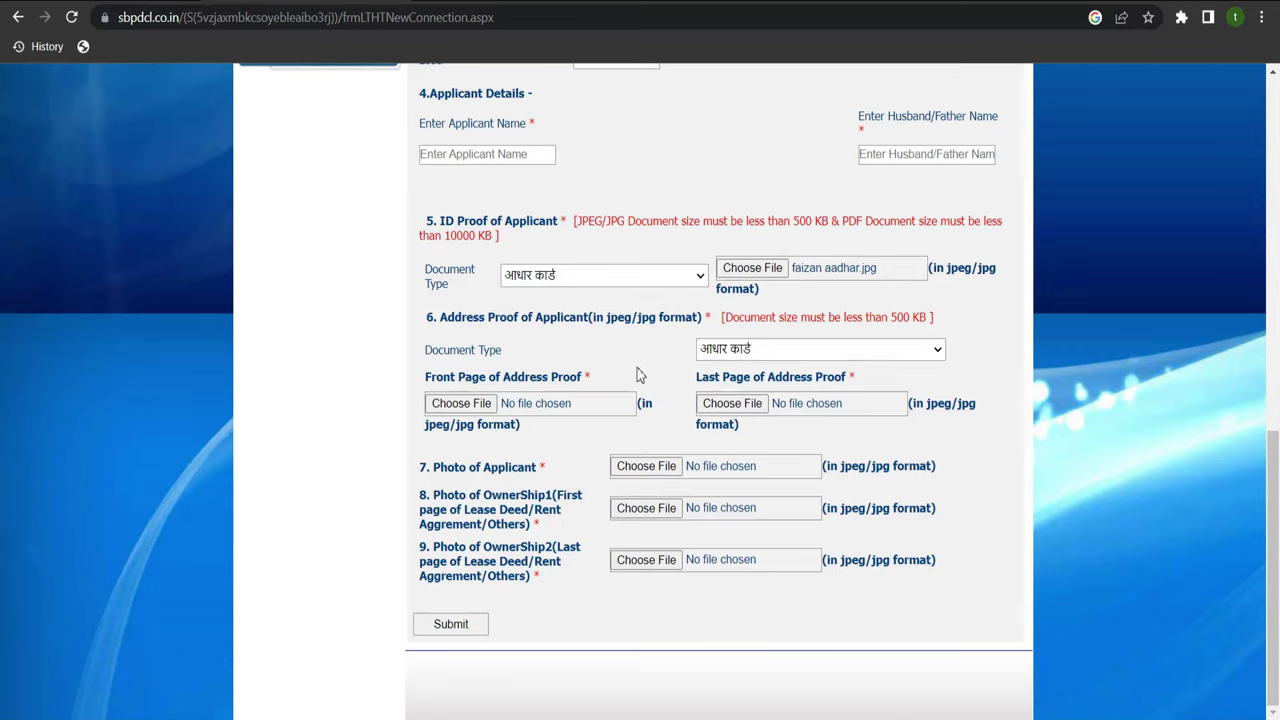
left_click_drag(478, 377, 588, 377)
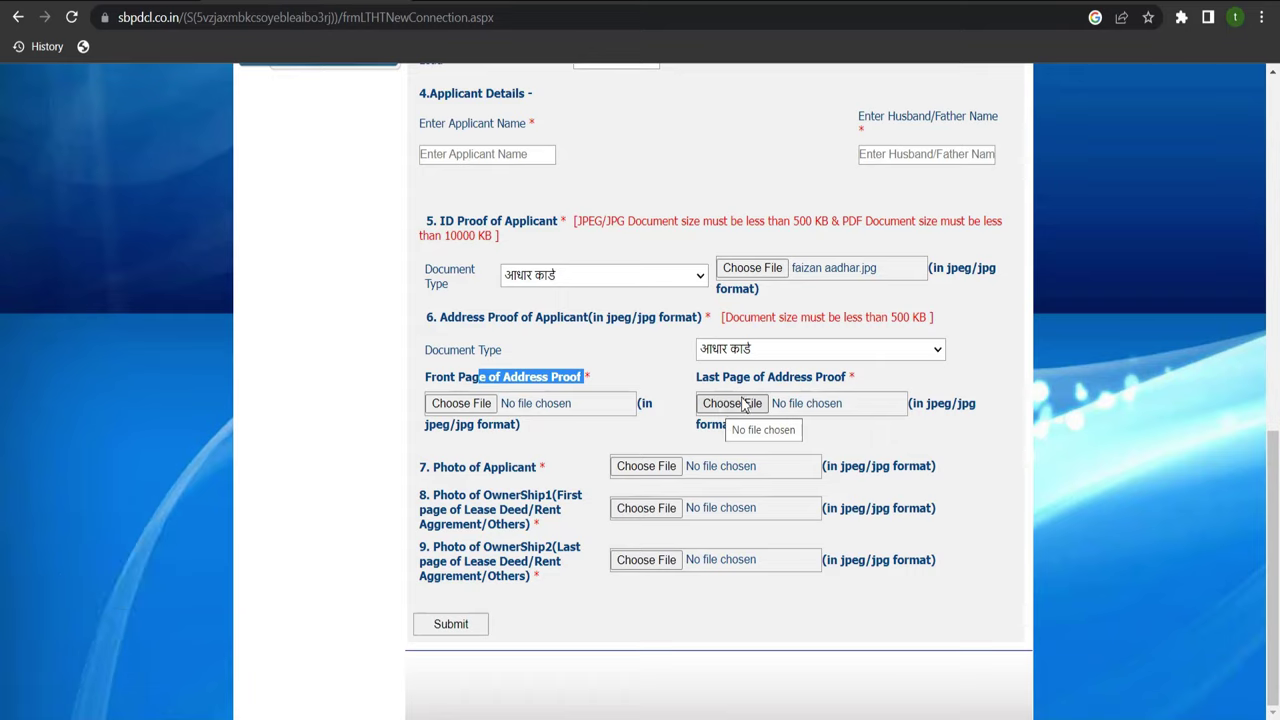
left_click(501, 449)
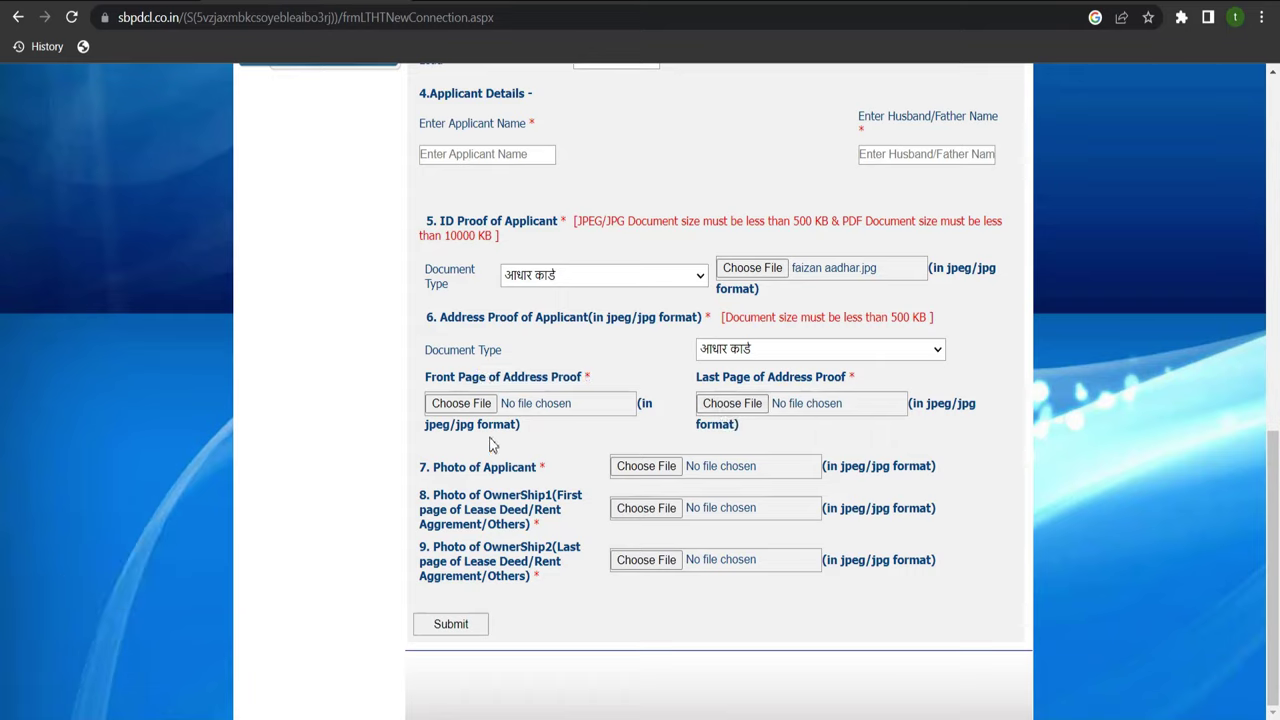
left_click_drag(457, 467, 548, 466)
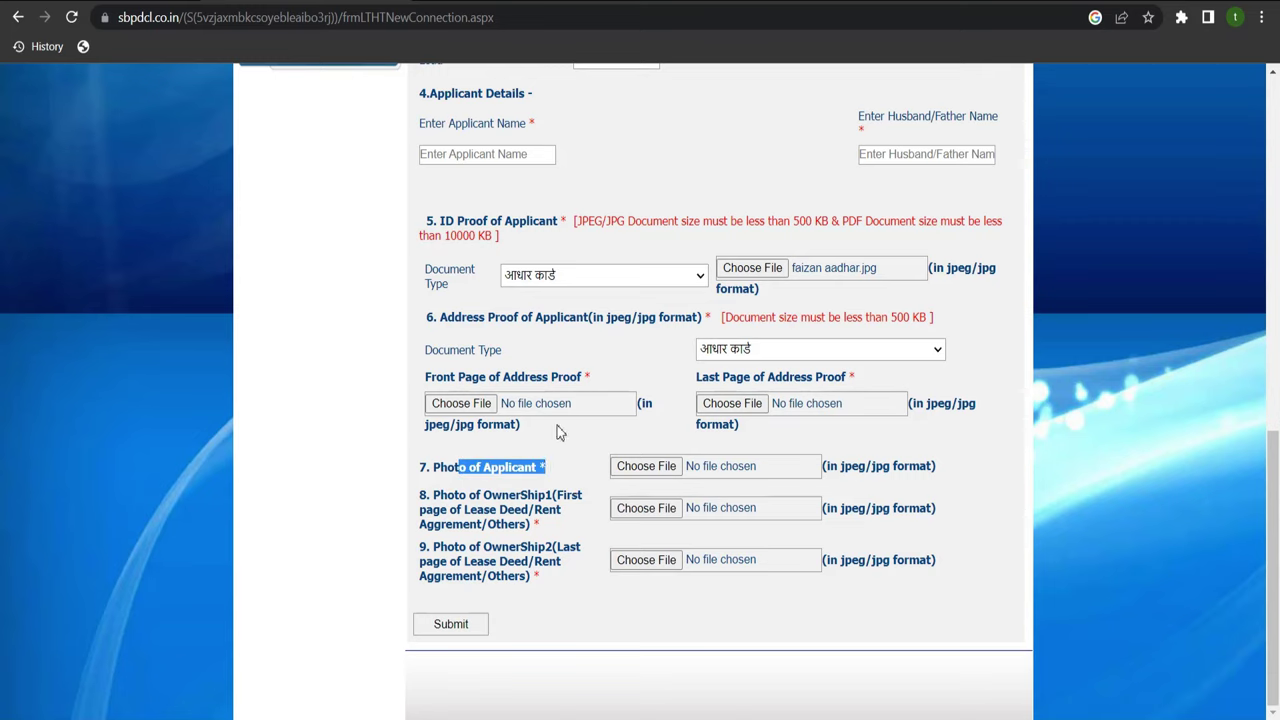
left_click(491, 512)
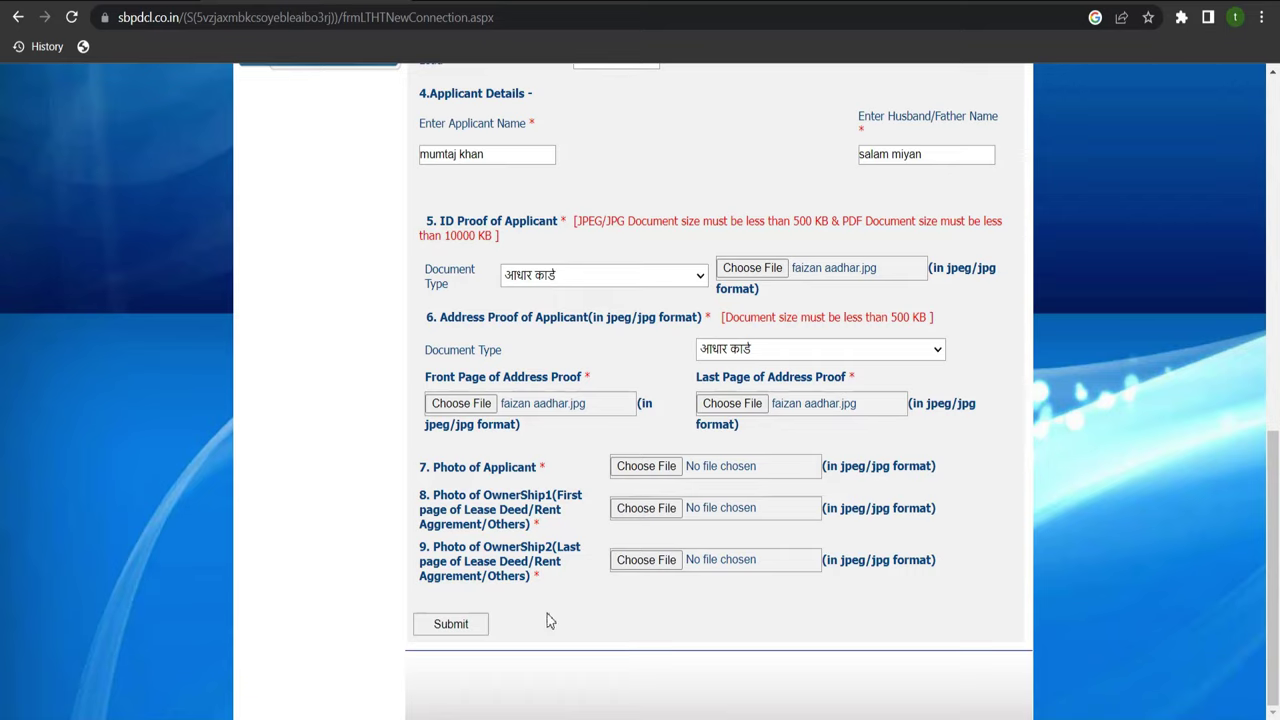
Step: Submit the LT connection form and confirm the submission
left_click(472, 625)
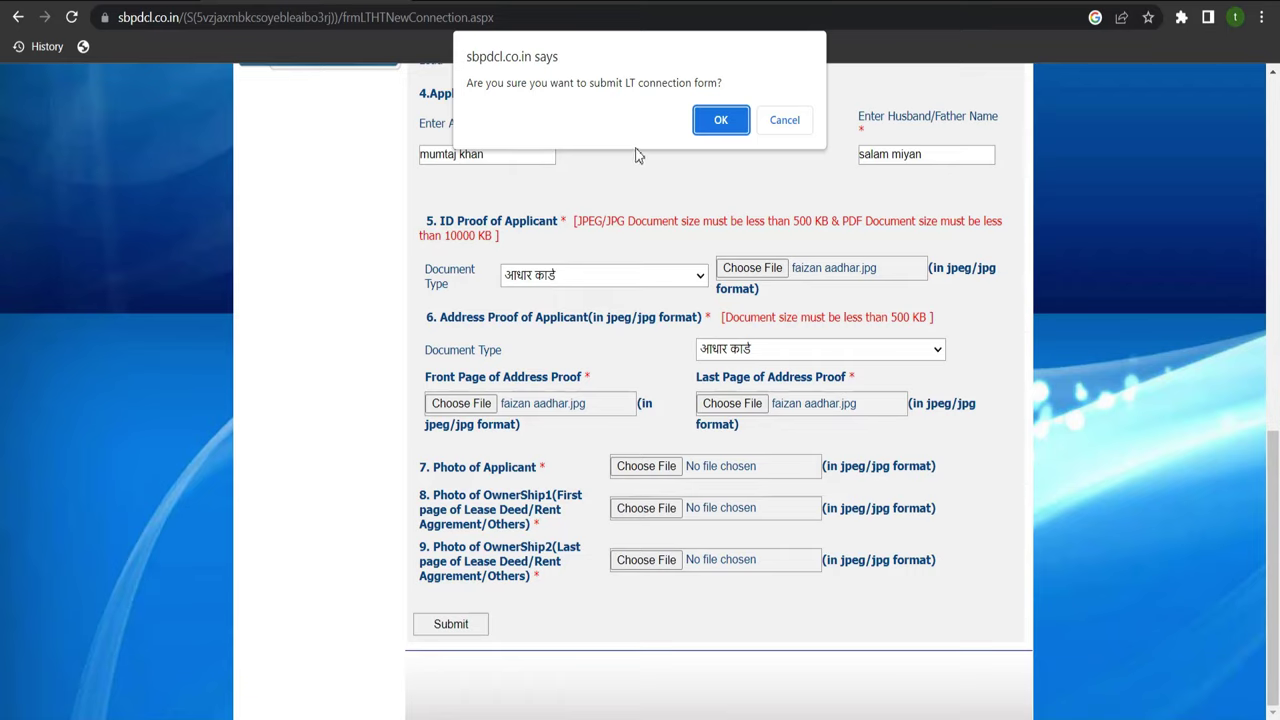
left_click(728, 125)
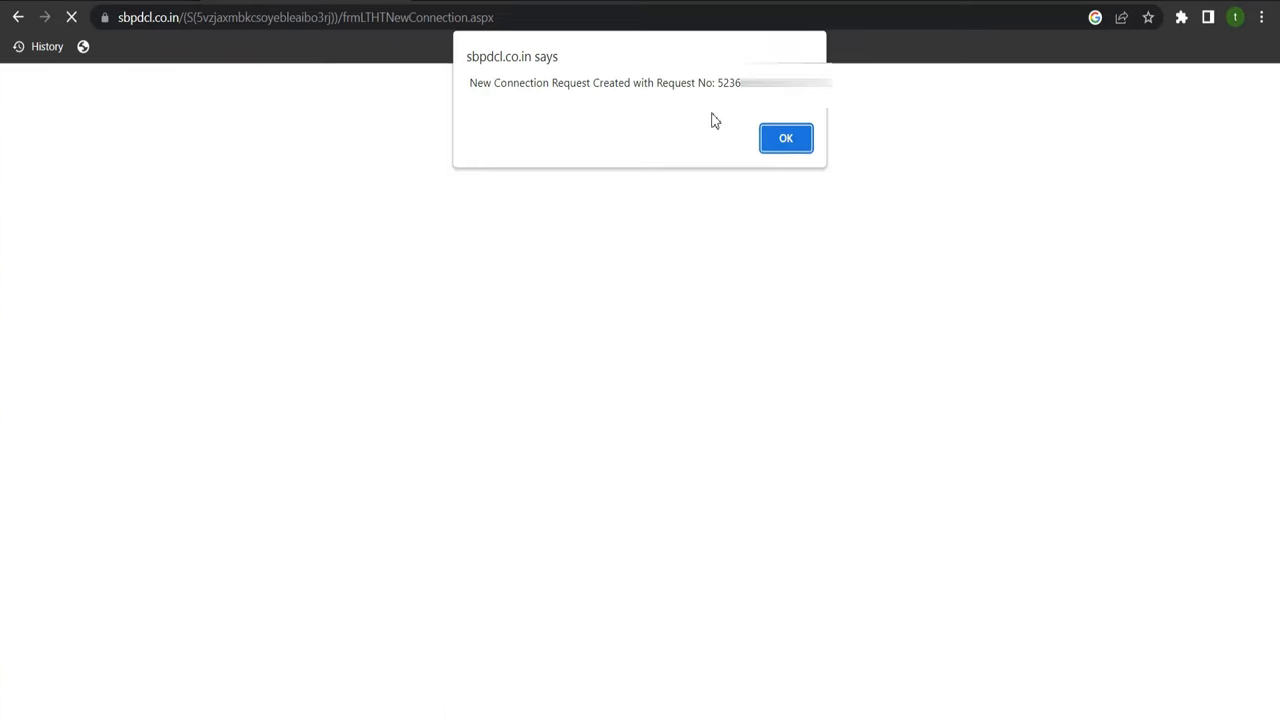